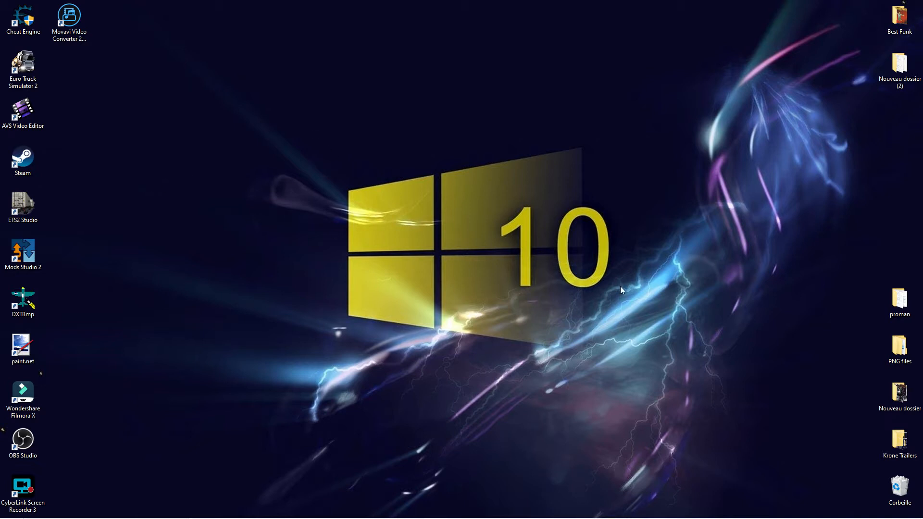
Step: Open Cabin A.png from the Volvo FH 2012 folder inside PNG files in paint.net
double_click(901, 348)
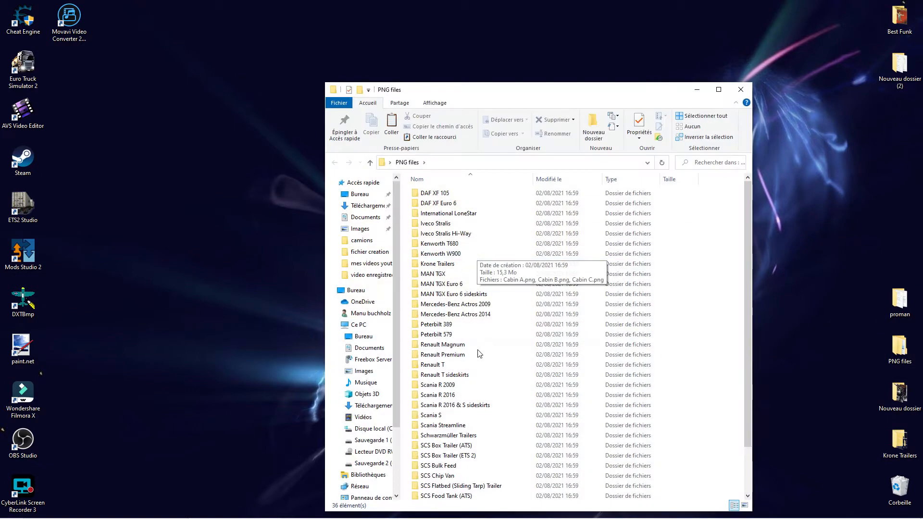
scroll(498, 421, down, 2)
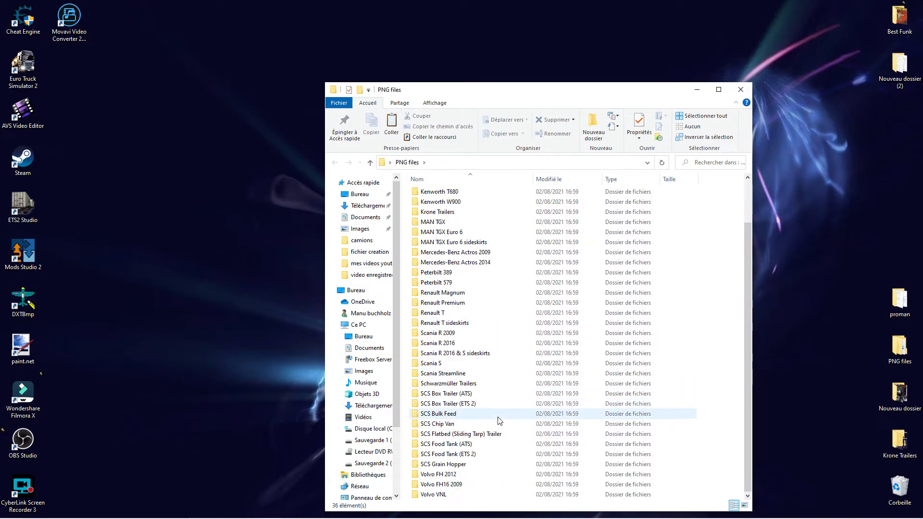
double_click(456, 476)
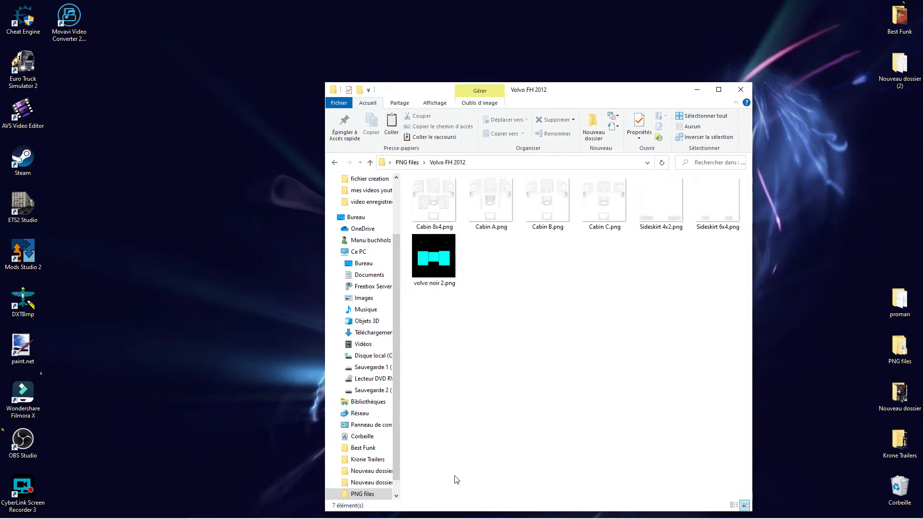
click(493, 214)
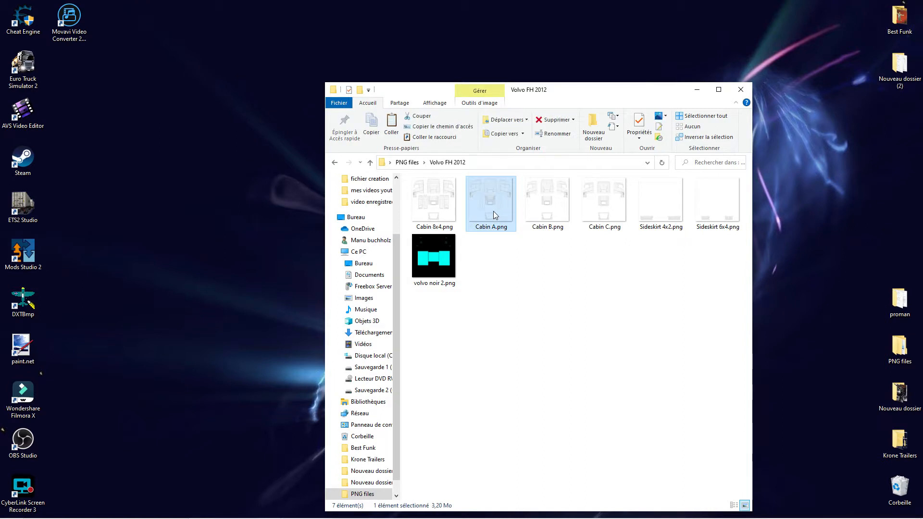
right_click(495, 214)
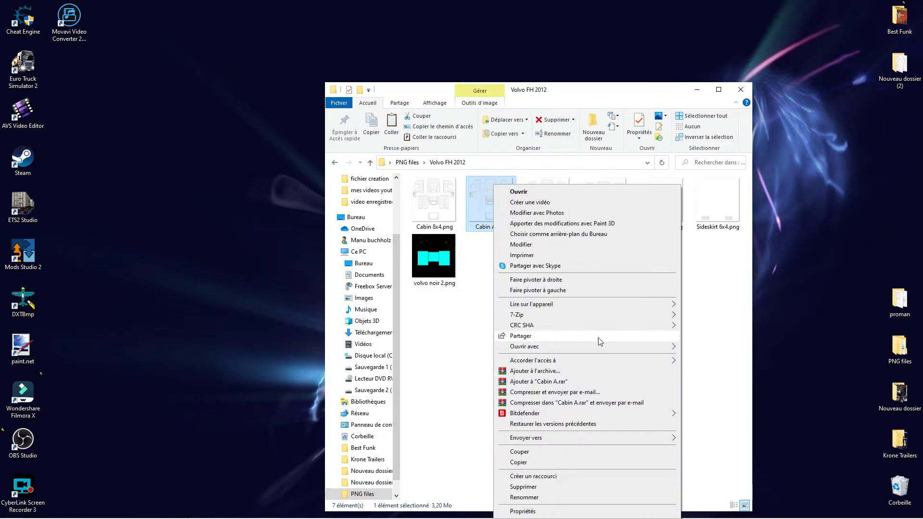
mouse_move(643, 346)
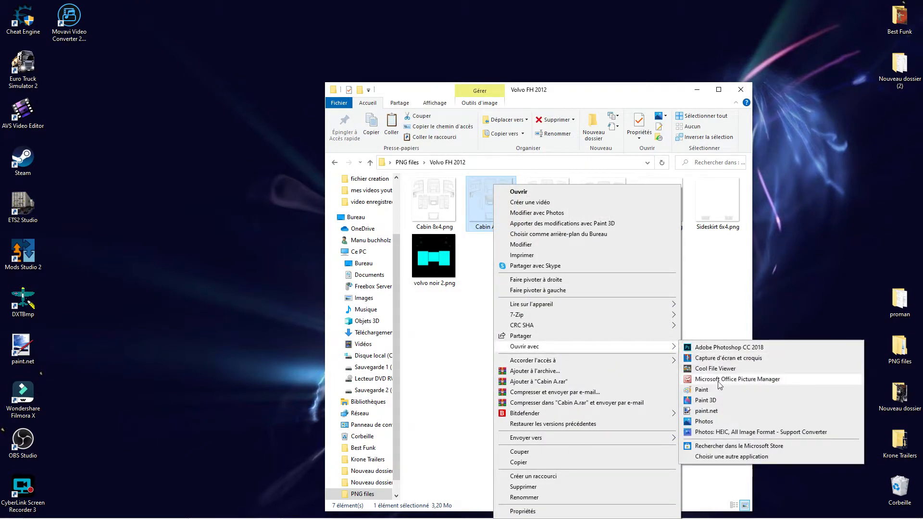
click(720, 411)
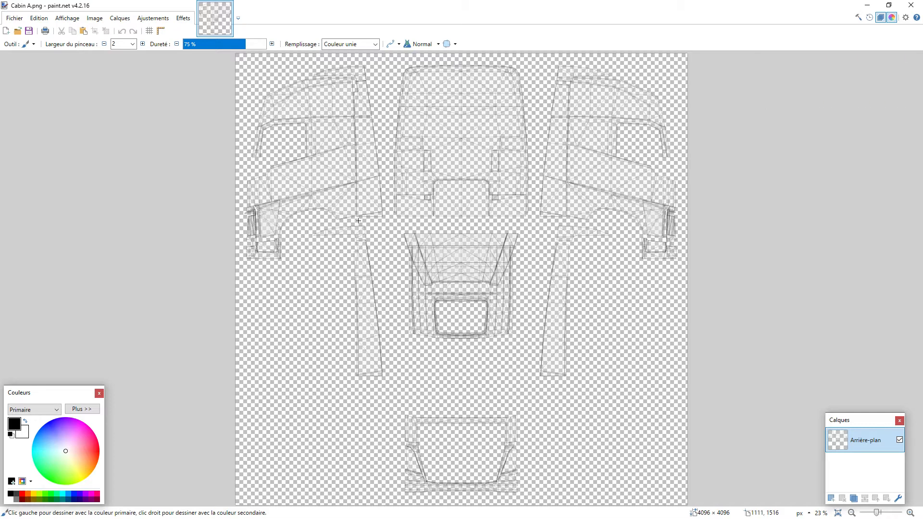
Step: Add a new layer, place it beneath the cabin template layer and make it the active layer
click(118, 19)
click(135, 32)
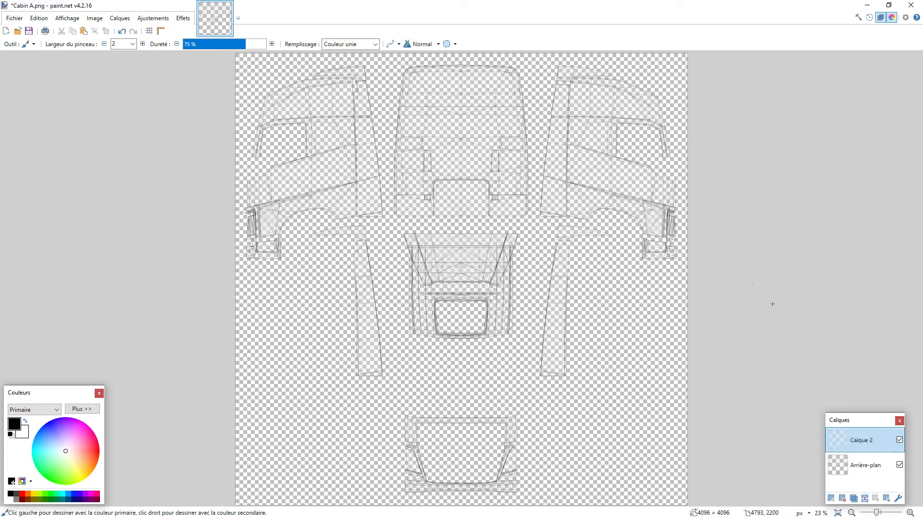
drag(865, 464, 871, 443)
click(868, 466)
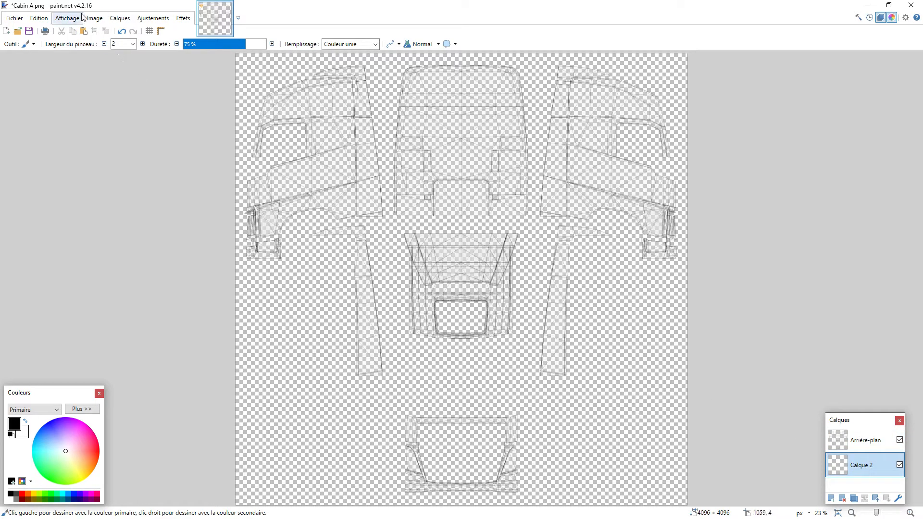
Step: Fill the empty lower layer with solid black using the Paint Bucket tool
click(10, 45)
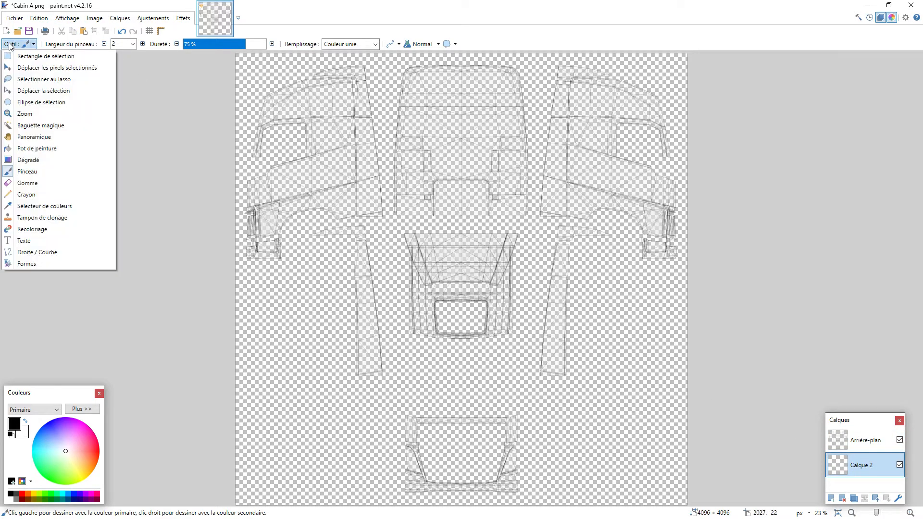
click(50, 148)
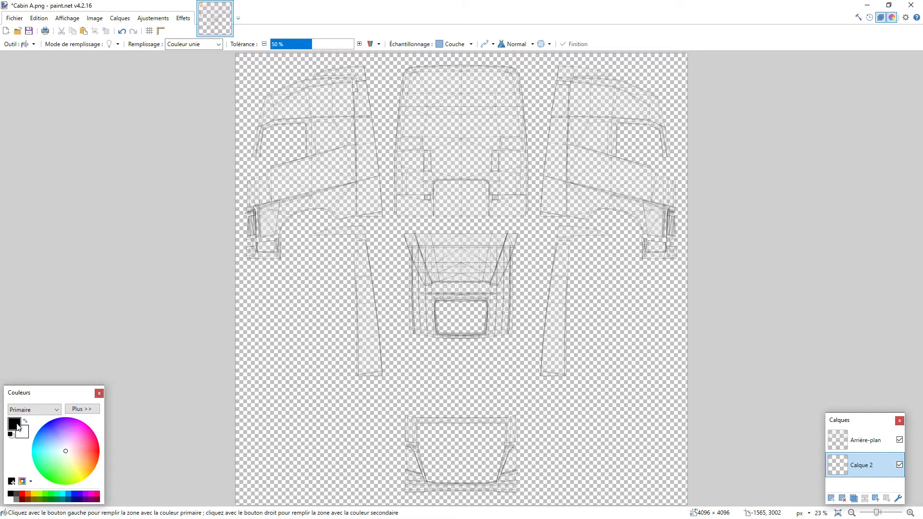
click(385, 211)
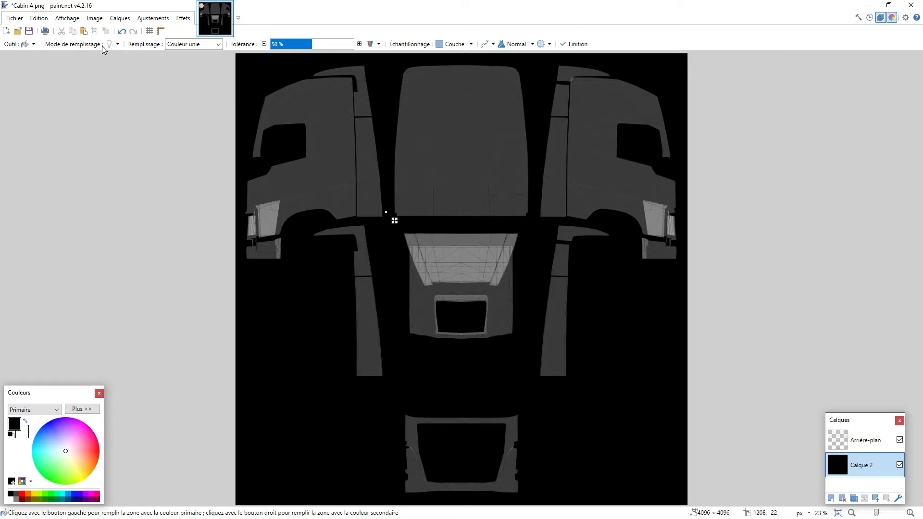
Step: Import BLEU.bmp from the fichier creation folder as a layer and stretch it to about 1216 × 271 px across the template's left cab side
click(120, 18)
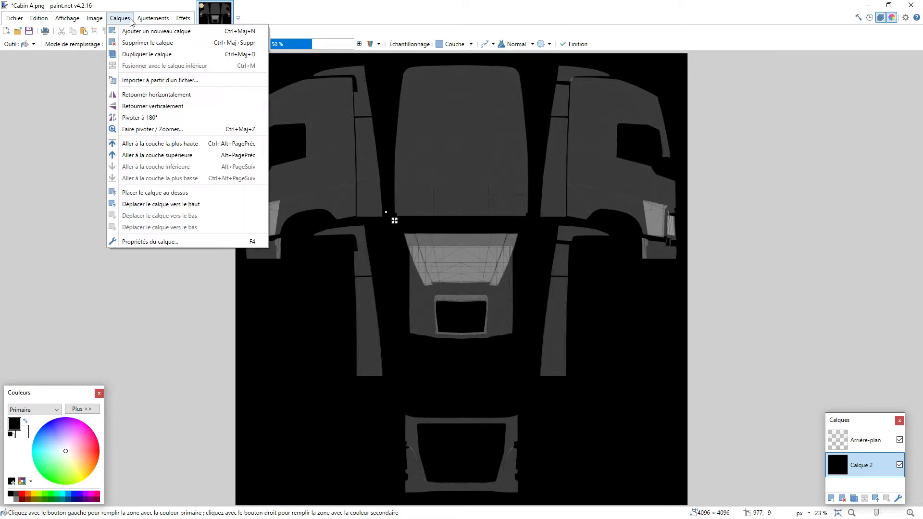
click(143, 81)
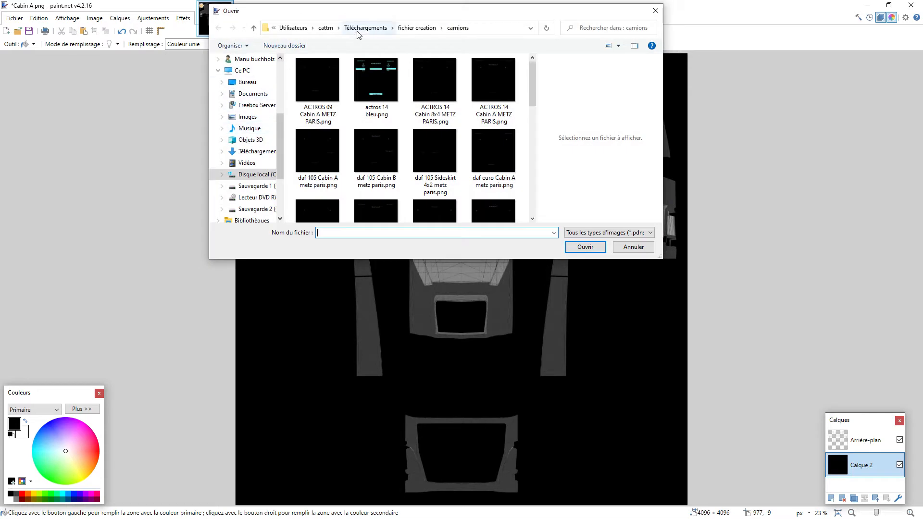
click(417, 27)
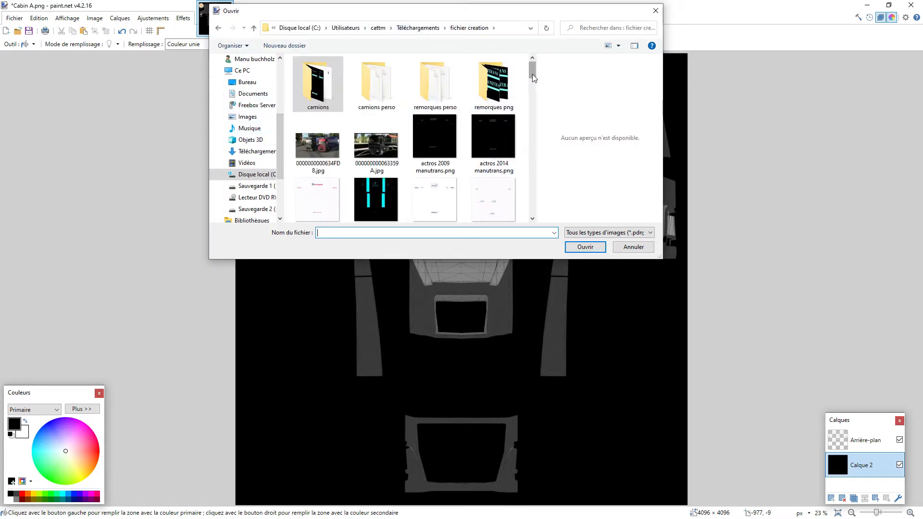
drag(532, 74, 533, 95)
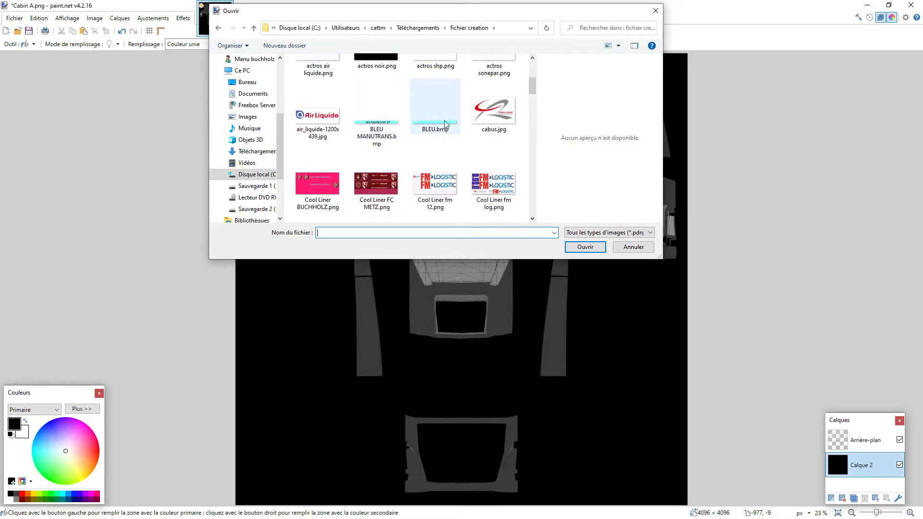
mouse_move(443, 130)
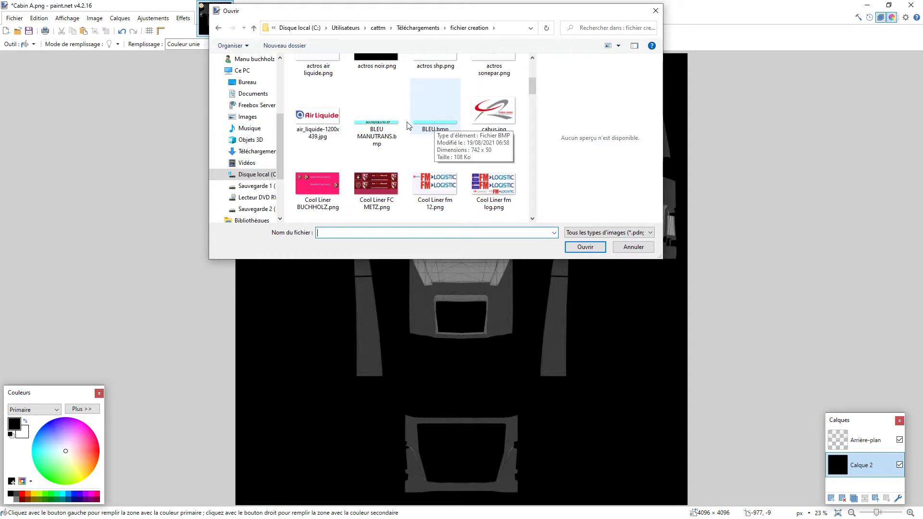
mouse_move(380, 126)
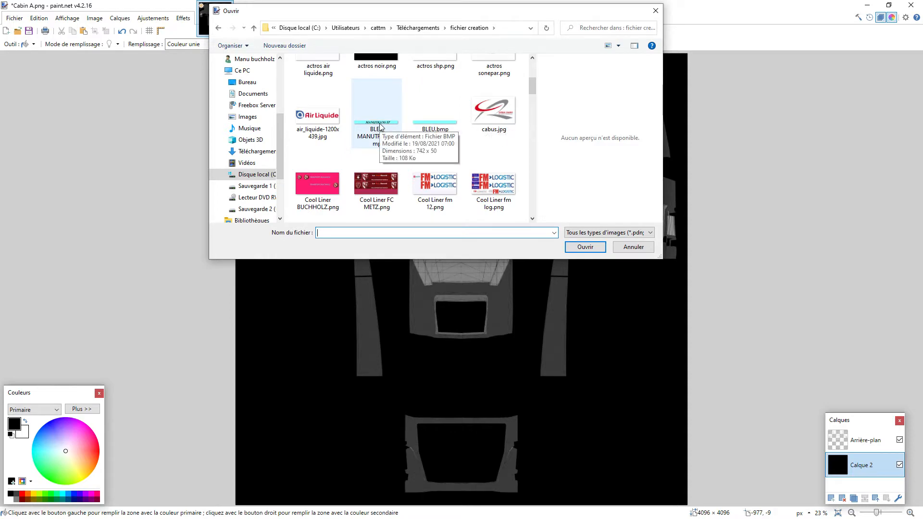
drag(535, 85, 535, 154)
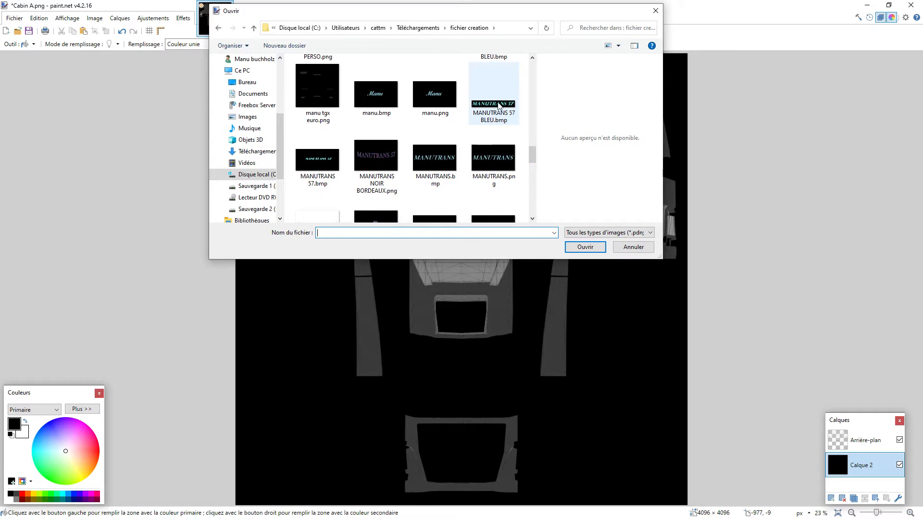
mouse_move(499, 106)
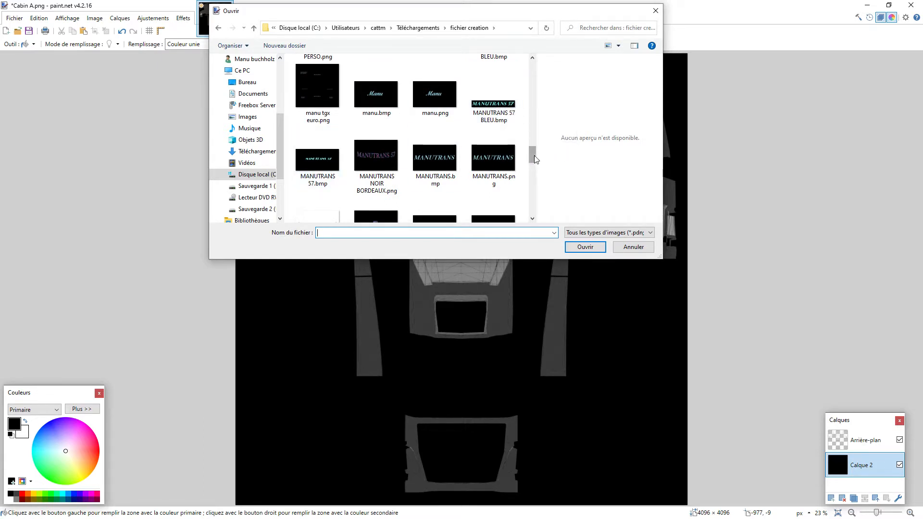
drag(532, 152, 534, 177)
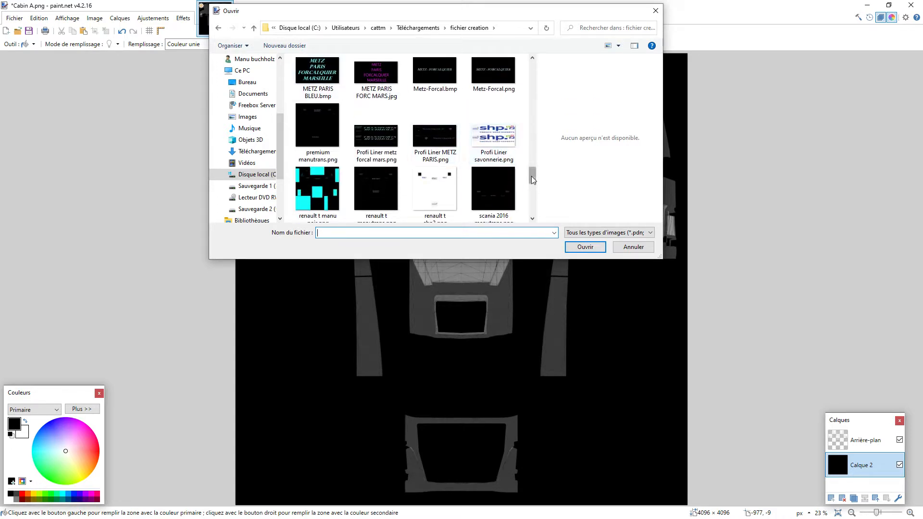
drag(532, 176, 532, 85)
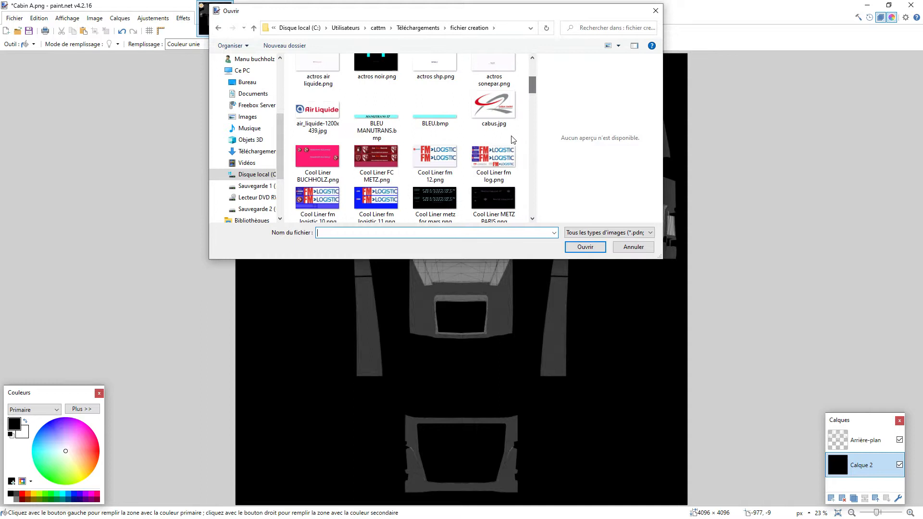
double_click(447, 119)
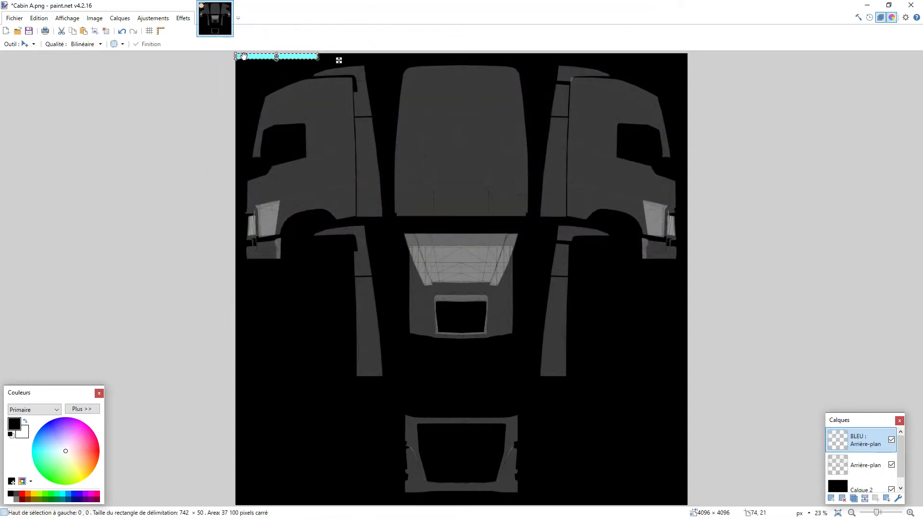
drag(243, 59, 382, 209)
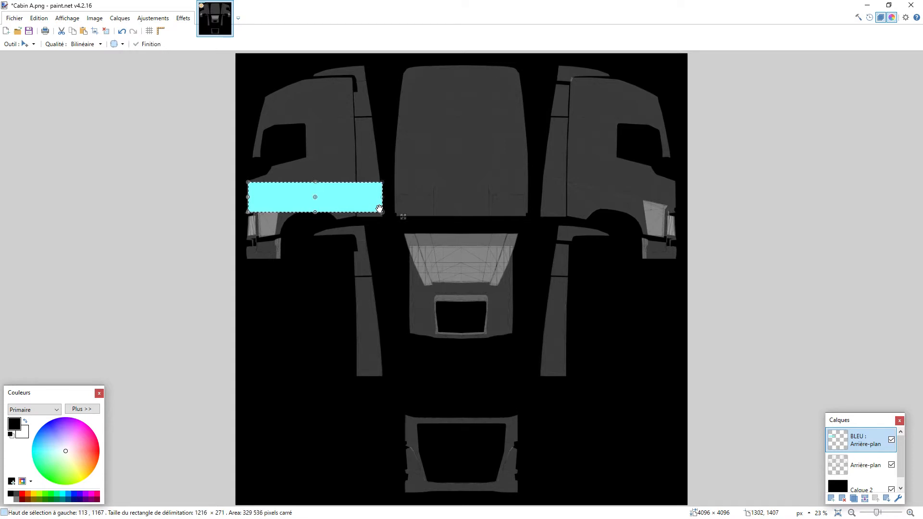
Step: Duplicate the blue stripe layer and fit the copy across the large upper-middle panel at about 1197 × 271 px, level with the first stripe
click(114, 19)
click(145, 54)
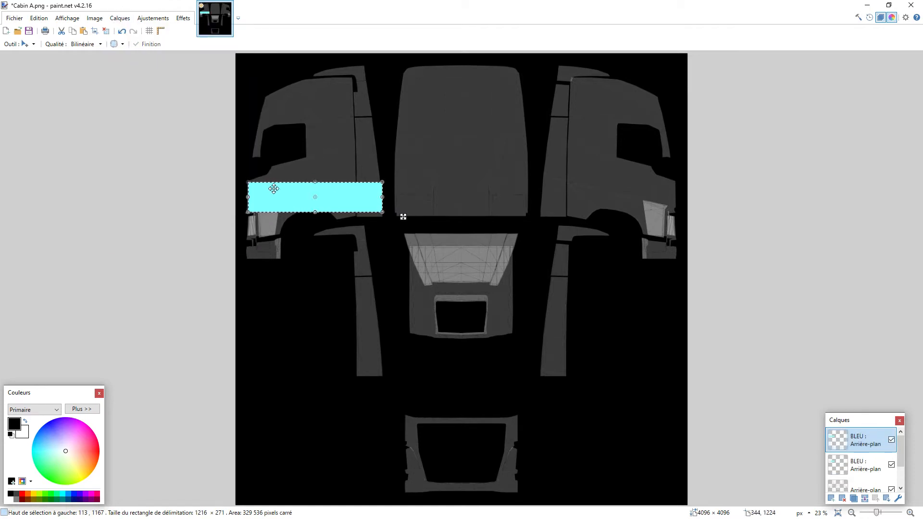
drag(275, 188, 403, 189)
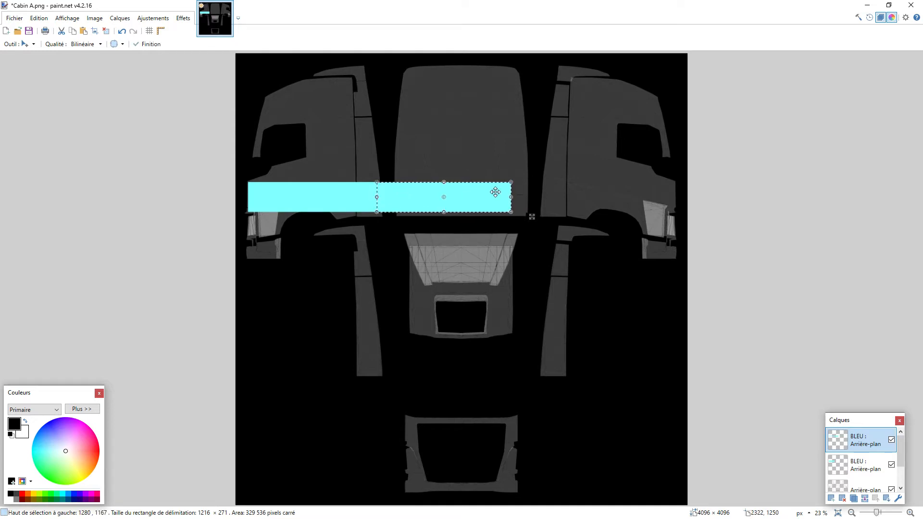
drag(511, 197, 528, 199)
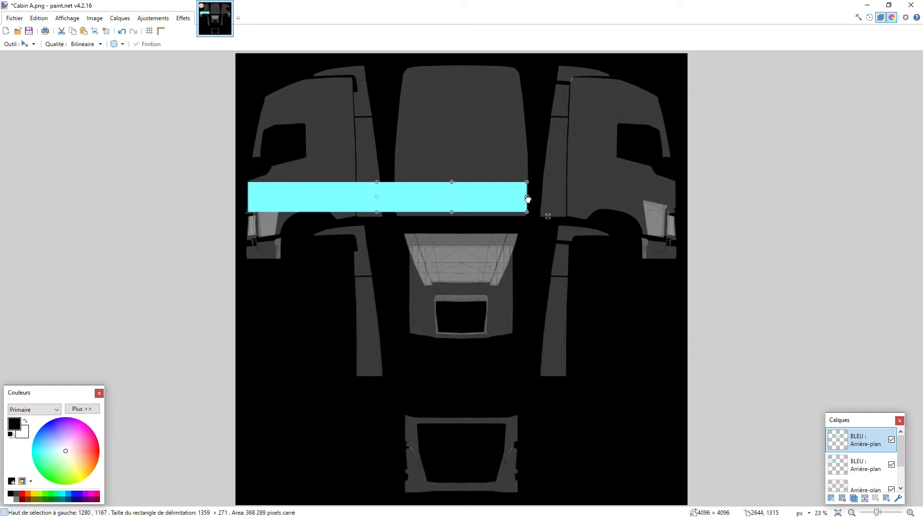
drag(377, 196, 397, 198)
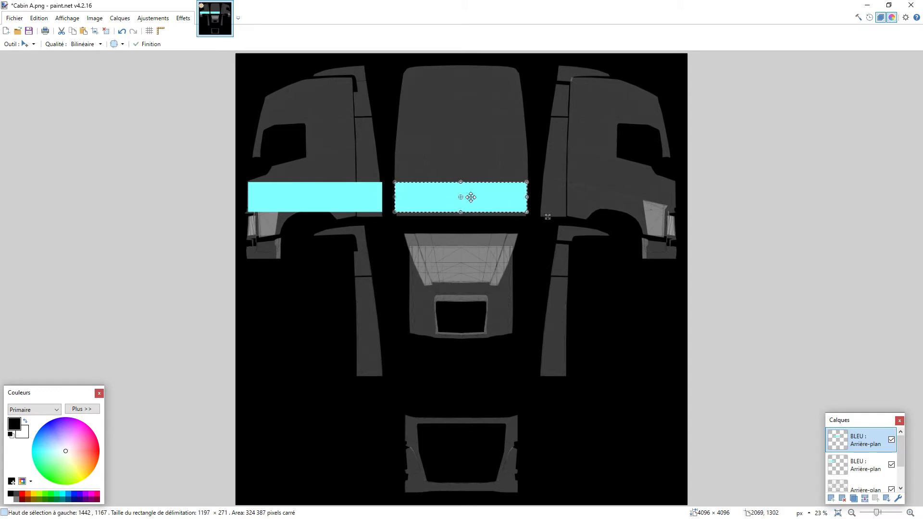
Step: Duplicate the middle stripe layer and fit the copy across the template's right cab side at about 1210 × 271 px, level with the others
click(120, 18)
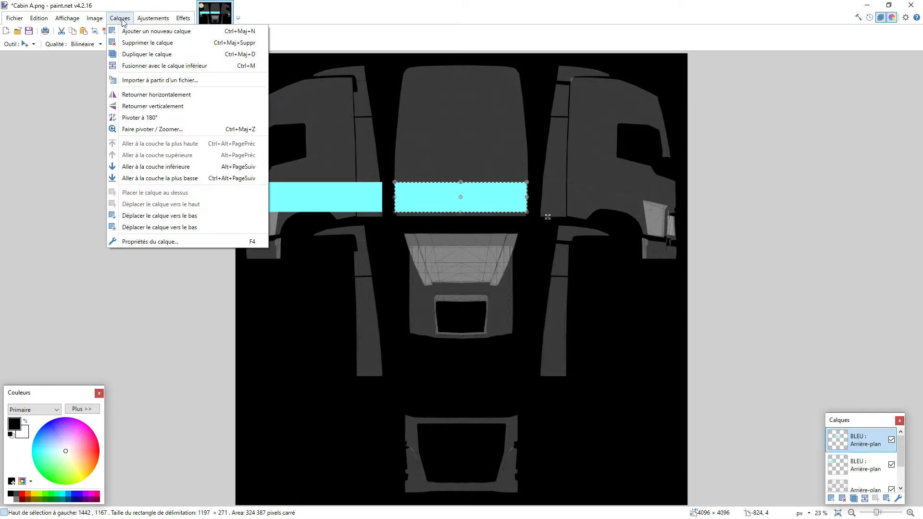
click(140, 54)
drag(408, 191, 521, 190)
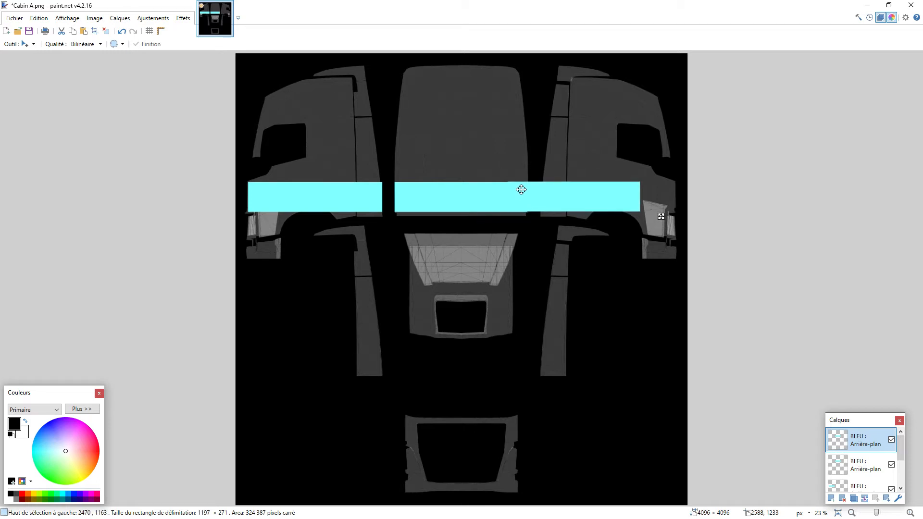
drag(521, 190, 522, 190)
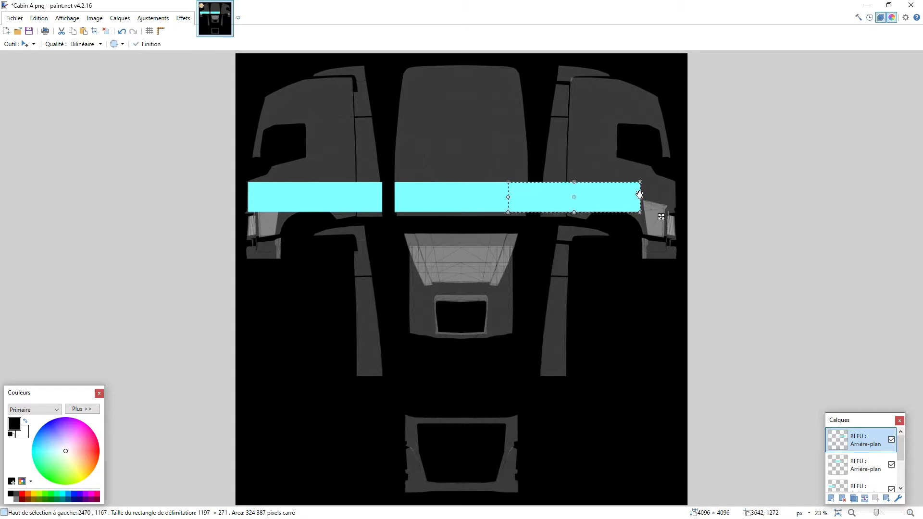
drag(641, 198, 675, 201)
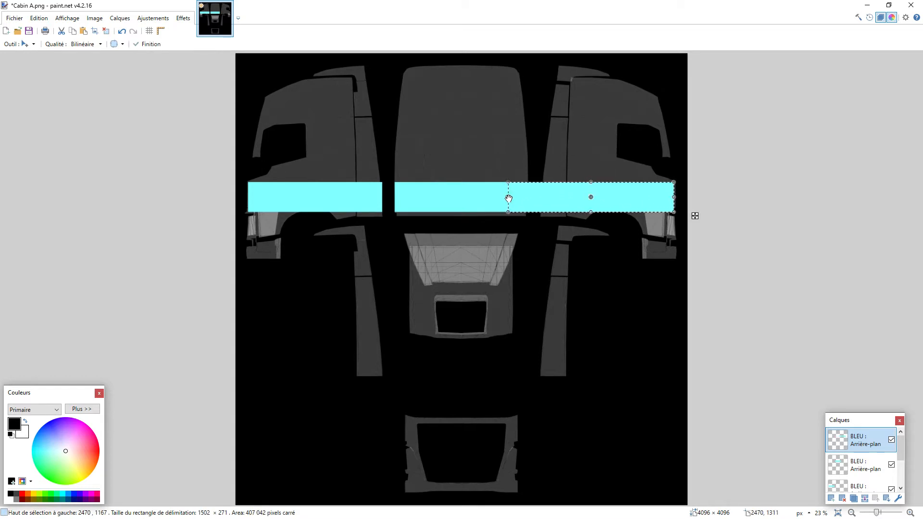
drag(509, 198, 541, 199)
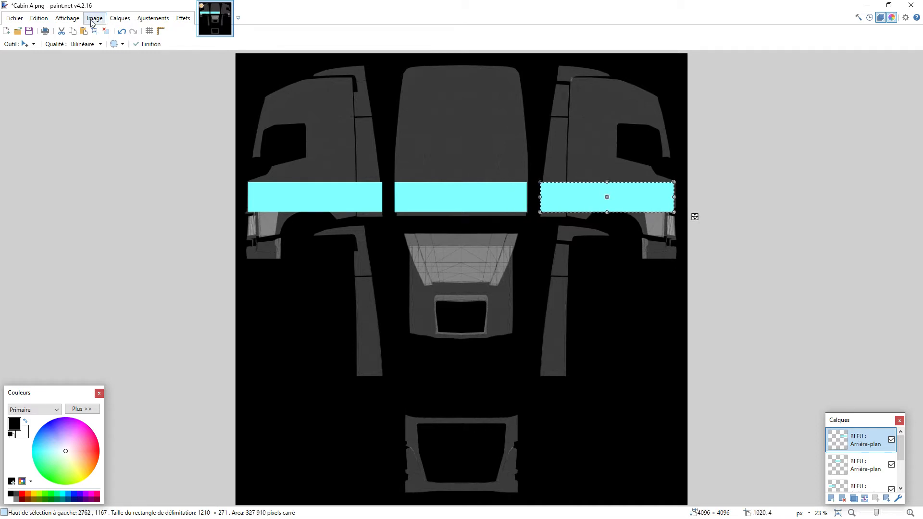
Step: Duplicate the right cab-side stripe layer and fit the copy across the top of the lowest centre panel at about 996 × 271 px
click(120, 18)
click(126, 55)
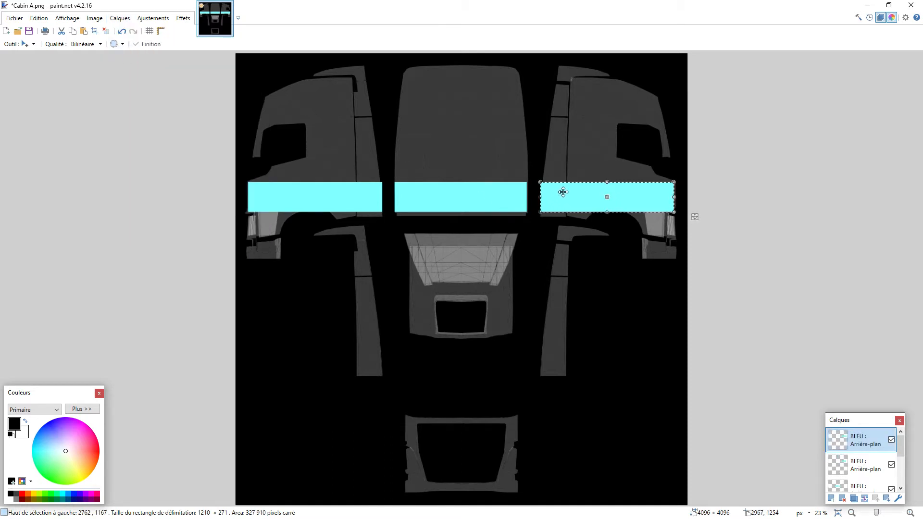
drag(563, 192, 427, 428)
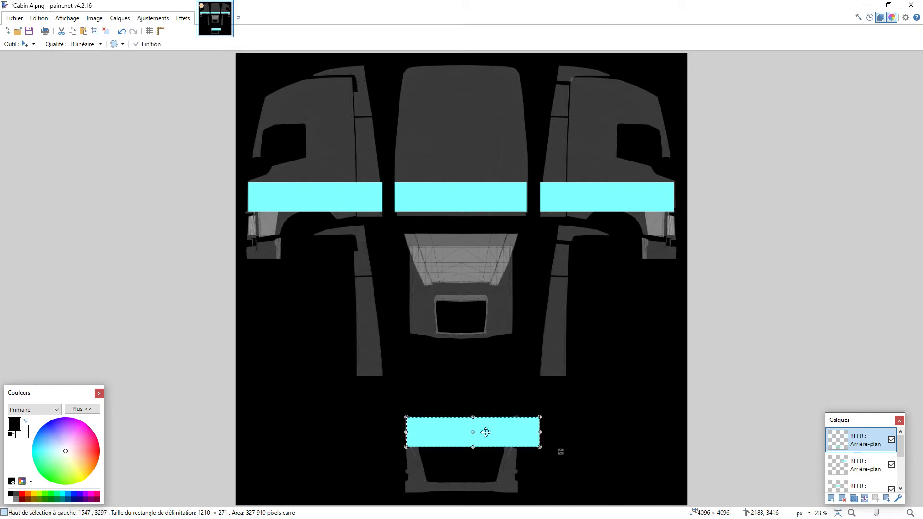
drag(518, 436, 516, 436)
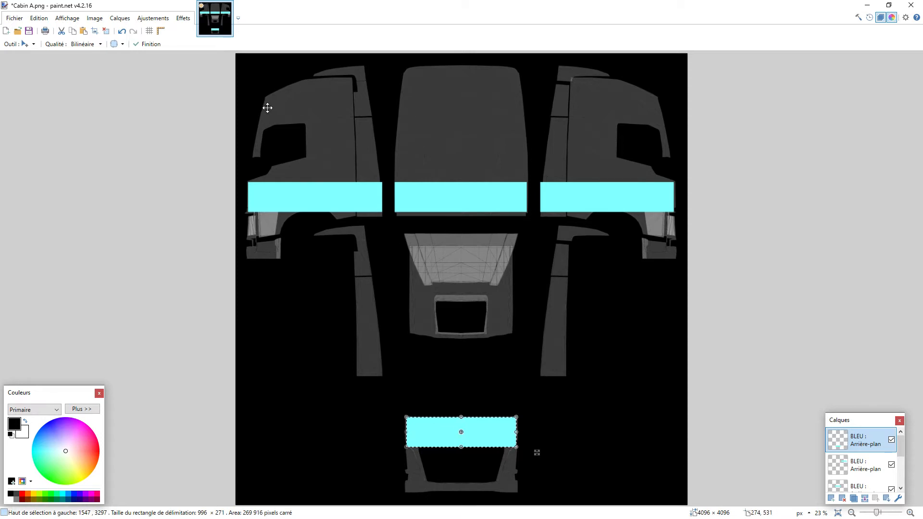
Step: Import METZ PARIS BLEU.bmp as a layer and resize it to about 360 × 473 px behind the left cab side's window, above the stripe
click(126, 21)
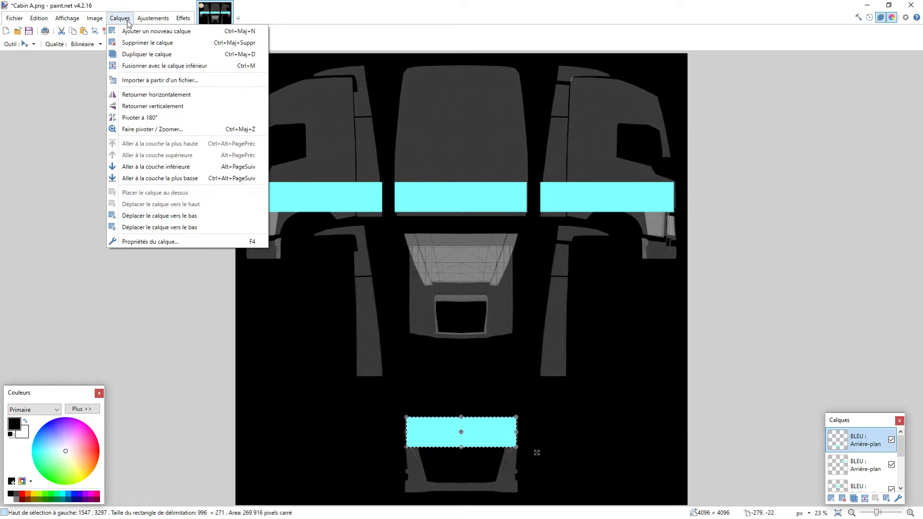
click(126, 21)
click(120, 18)
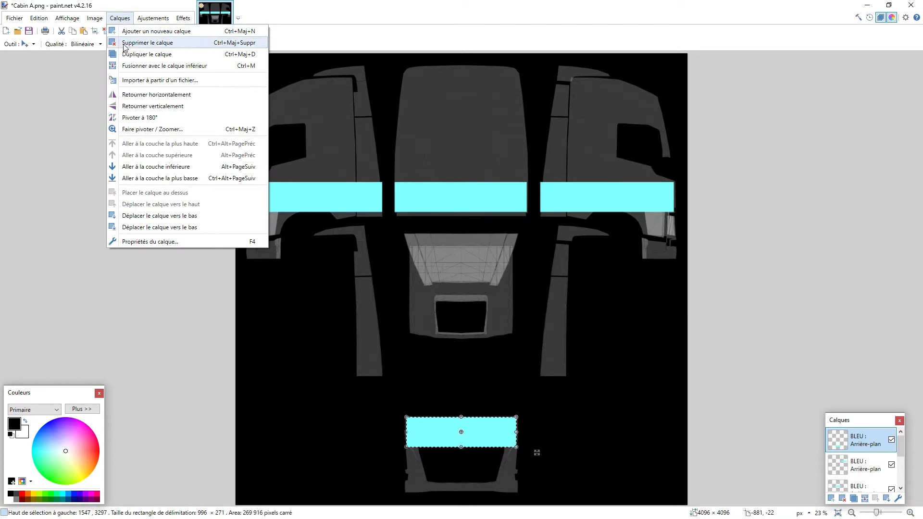
click(139, 80)
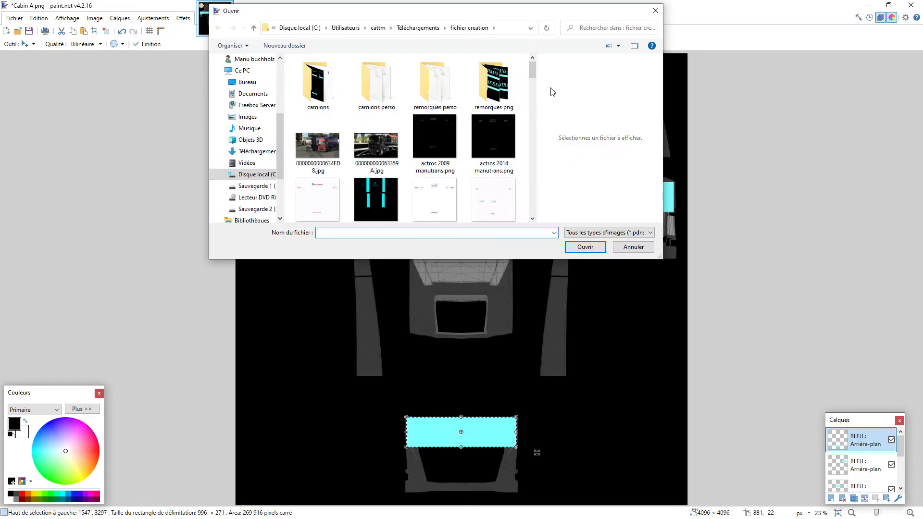
drag(532, 70, 531, 174)
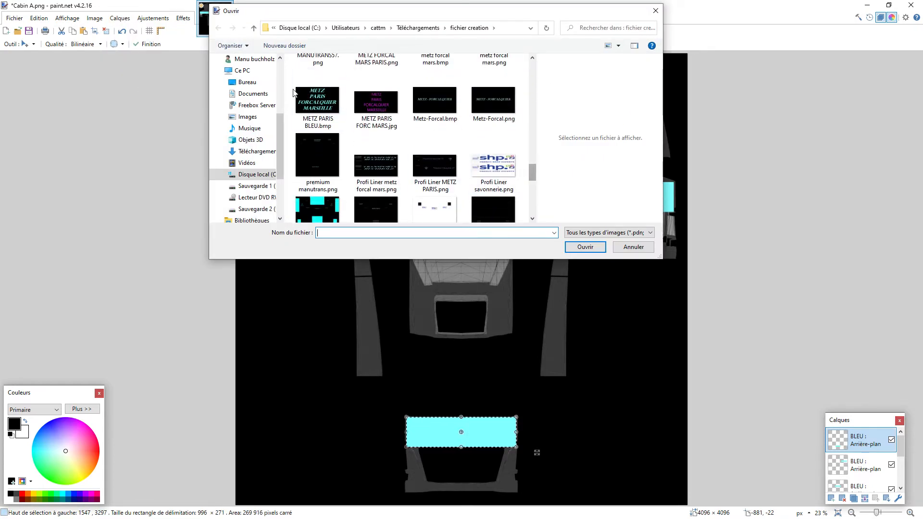
double_click(313, 96)
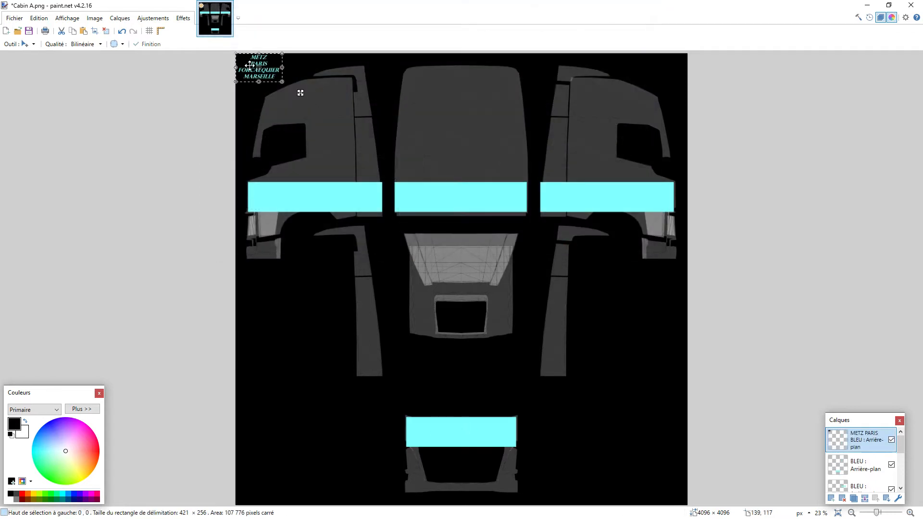
drag(245, 61, 333, 174)
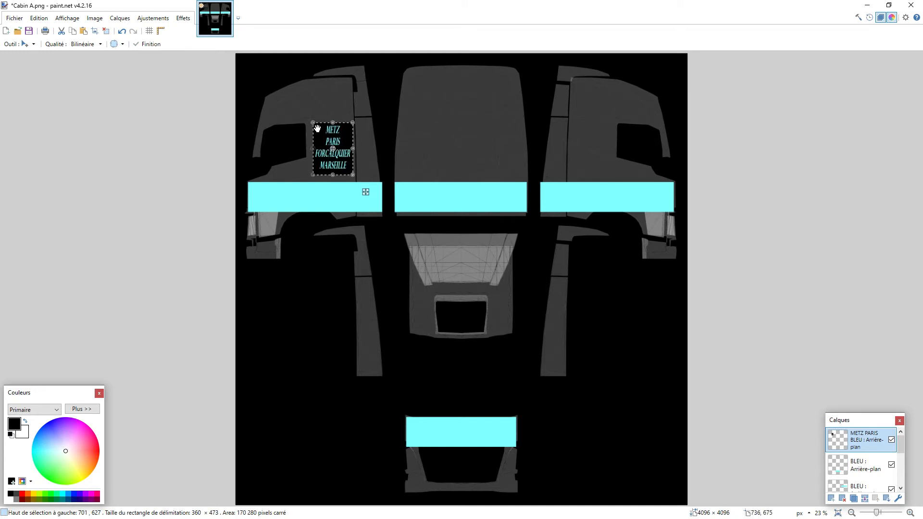
drag(319, 131, 318, 127)
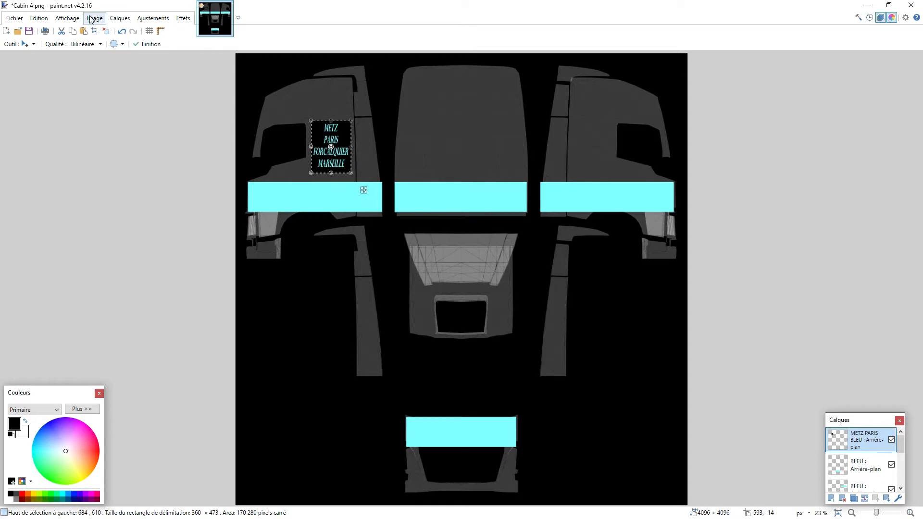
Step: Duplicate the METZ PARIS BLEU layer and move the copy beside the right cab side's window, level with the first
click(115, 19)
click(137, 55)
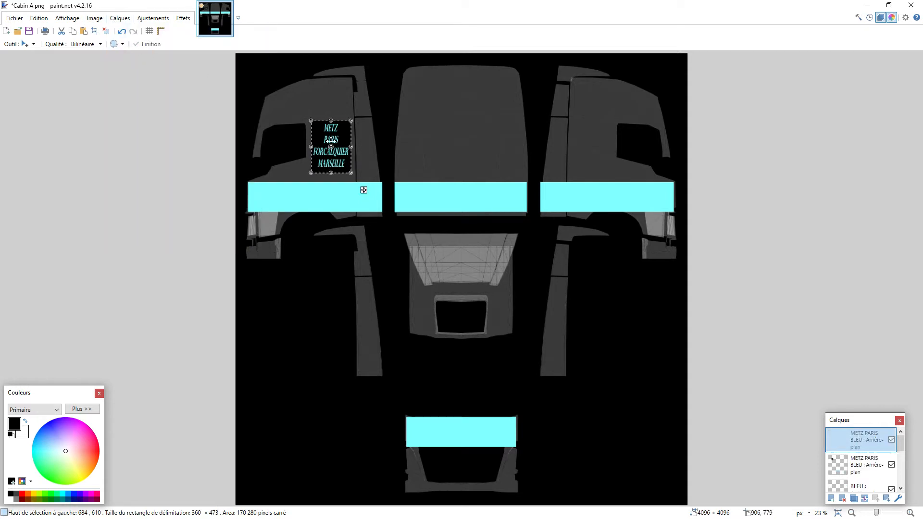
drag(319, 128, 580, 128)
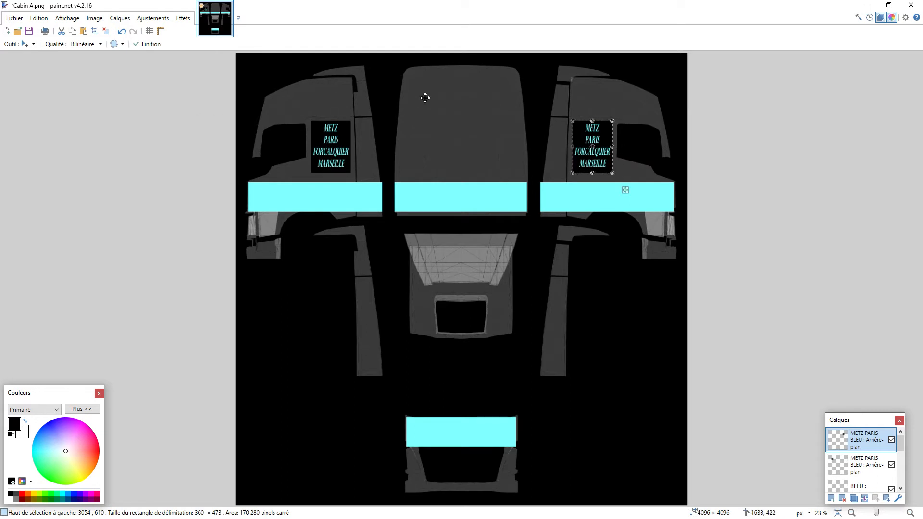
Step: Import MANUTRANS 57 BLEU.bmp as a layer and stretch it to about 982 × 246 px across the large upper-middle panel, above the stripe
click(120, 18)
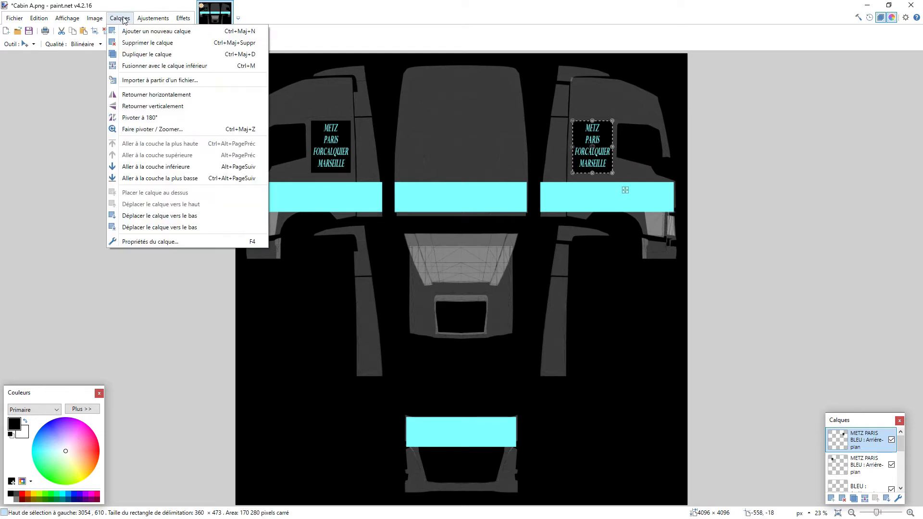
click(141, 80)
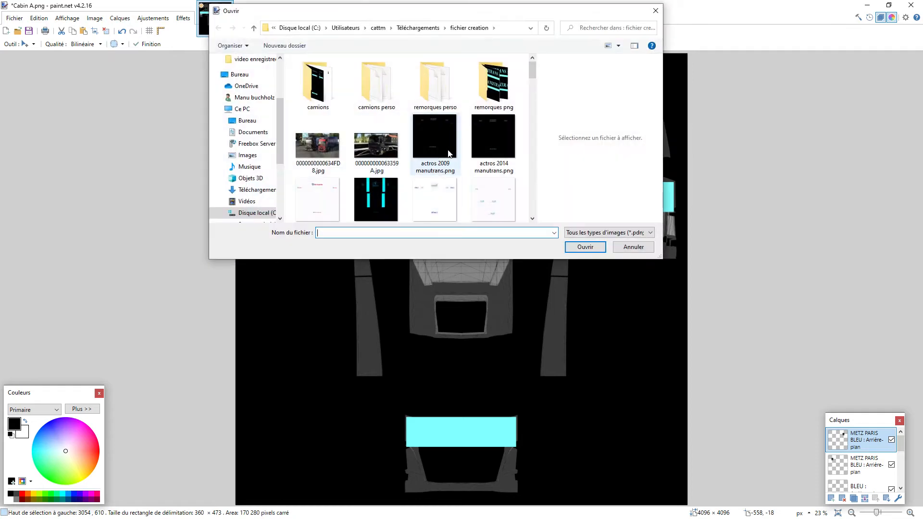
drag(533, 86, 527, 169)
double_click(497, 135)
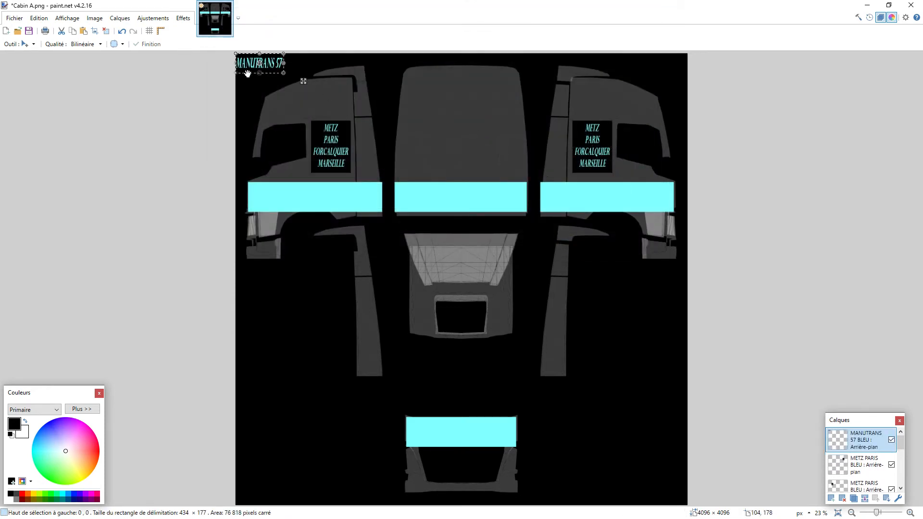
drag(243, 58, 523, 119)
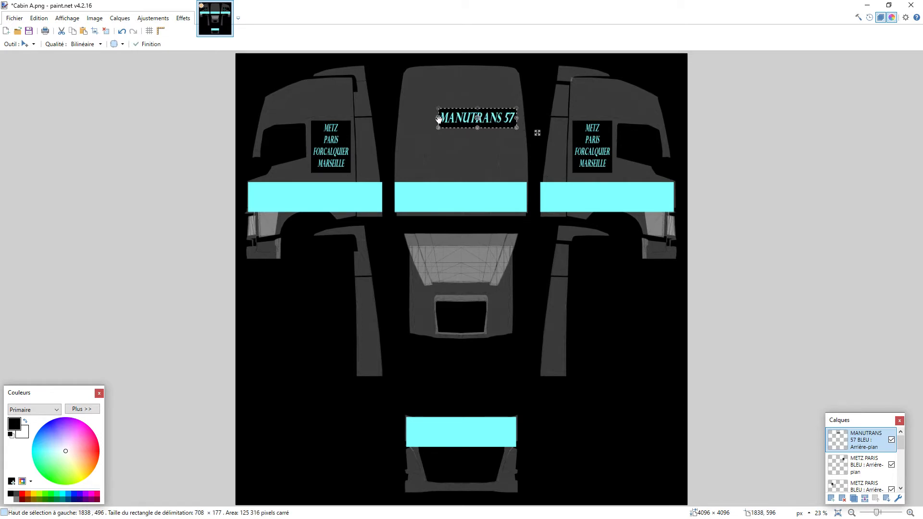
drag(439, 119, 409, 120)
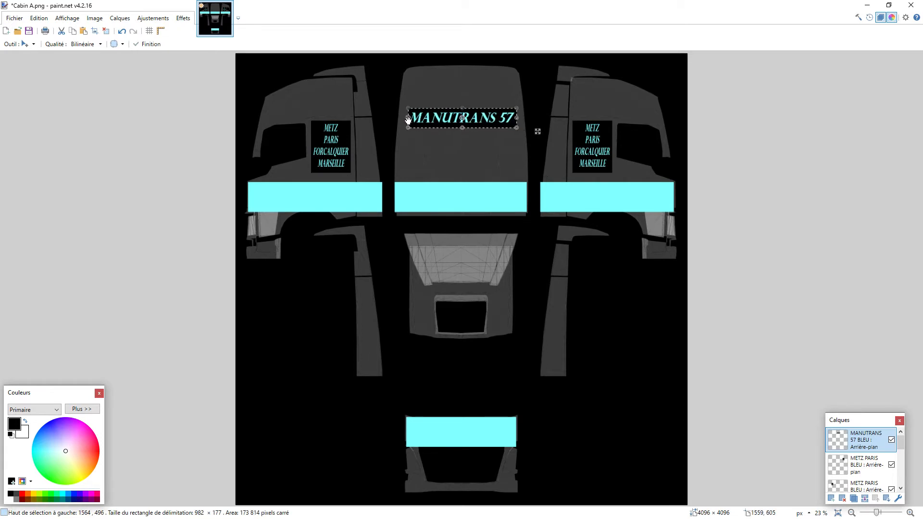
drag(463, 128, 464, 136)
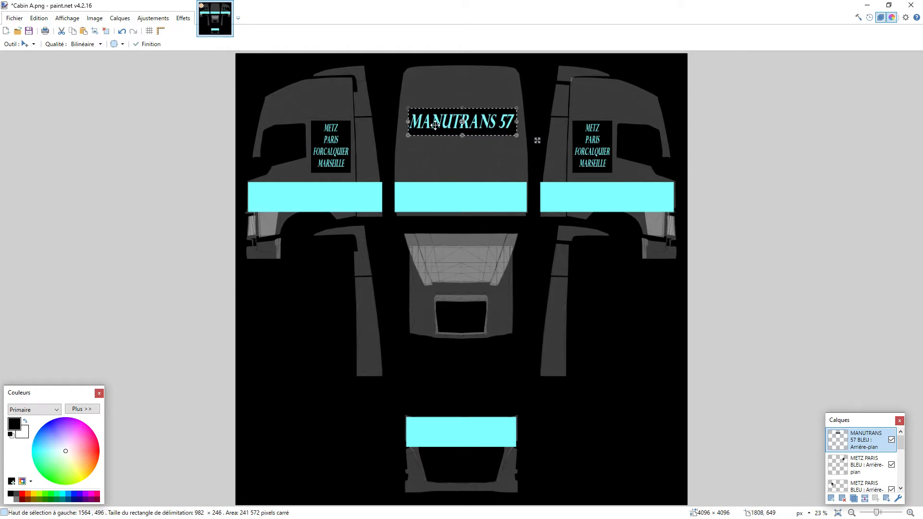
Step: Duplicate the MANUTRANS 57 layer and fit the copy across the top of the panel below at about 929 × 206 px
click(120, 17)
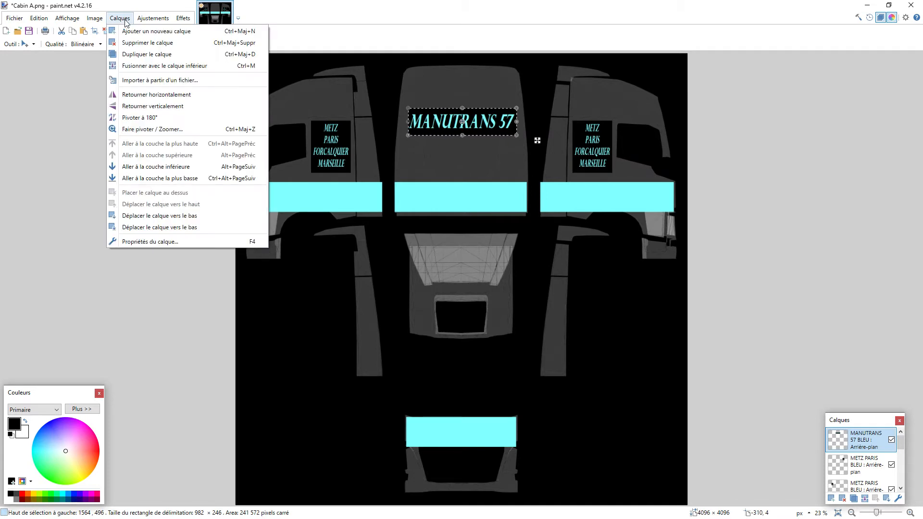
click(138, 54)
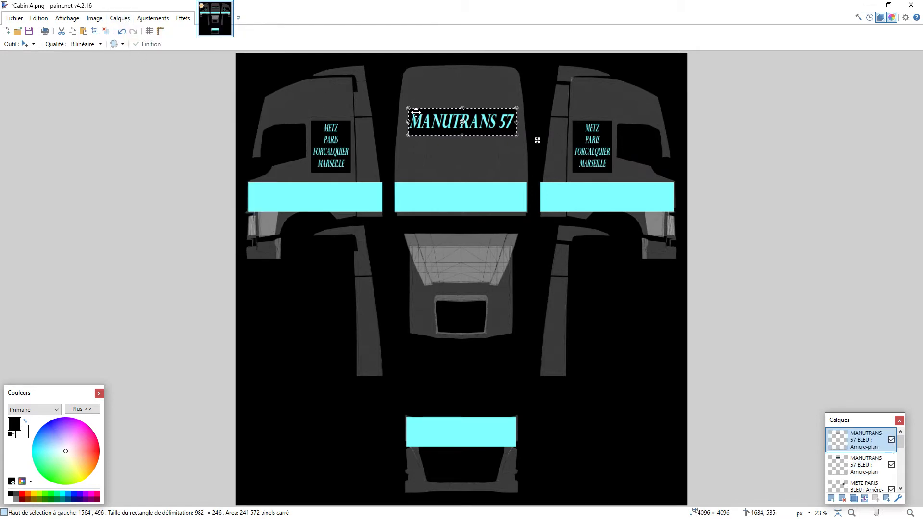
drag(417, 113, 416, 238)
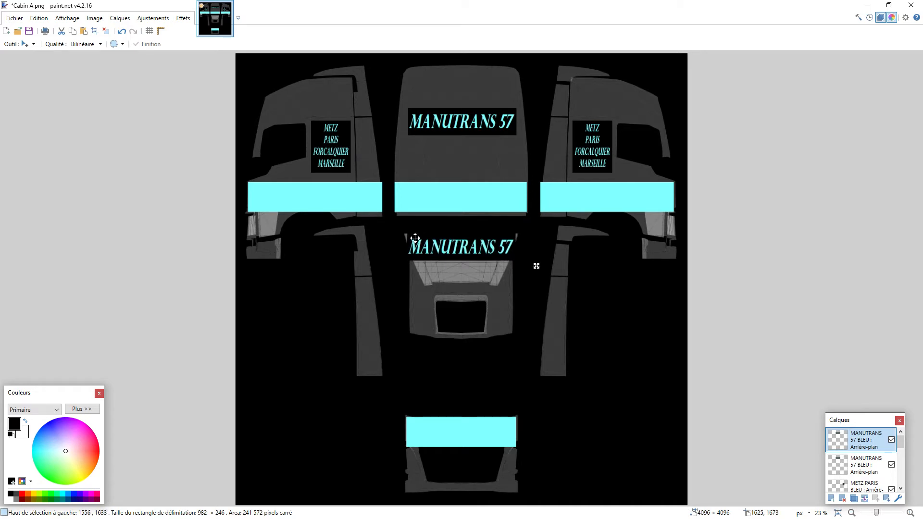
drag(516, 246, 510, 249)
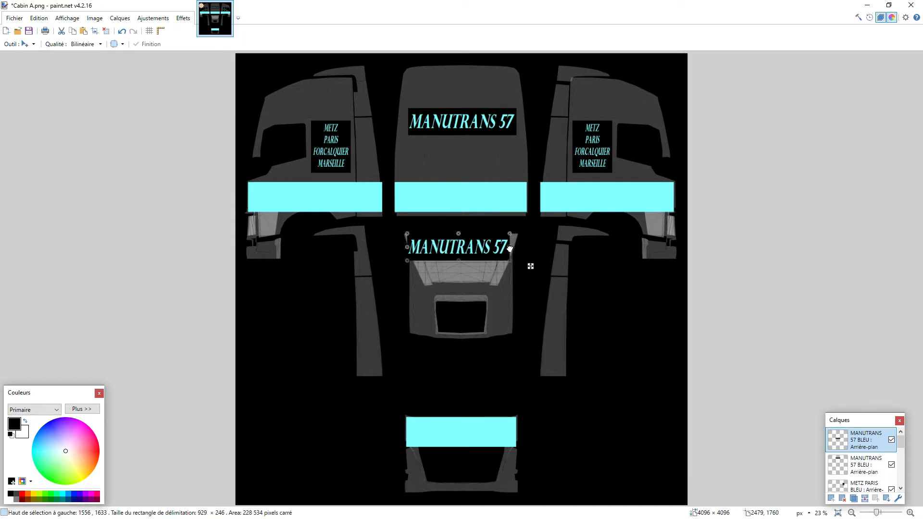
drag(419, 238, 421, 239)
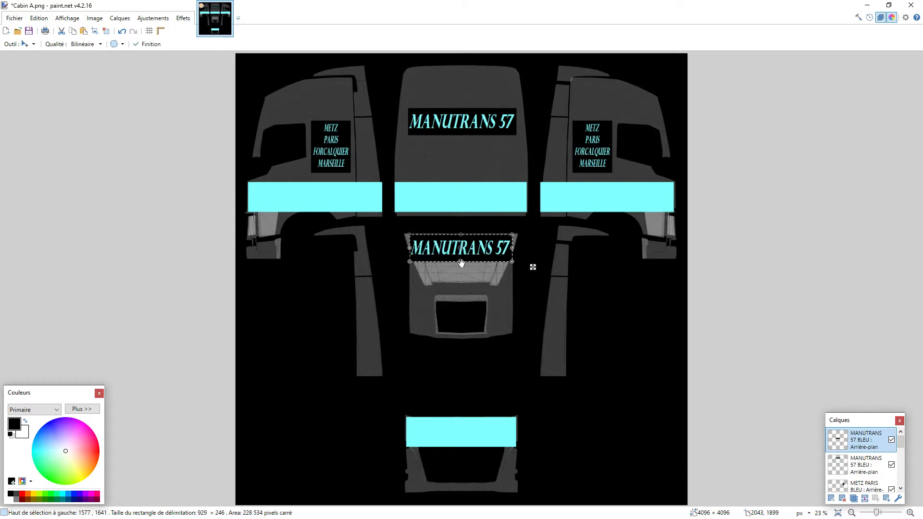
drag(461, 263, 461, 261)
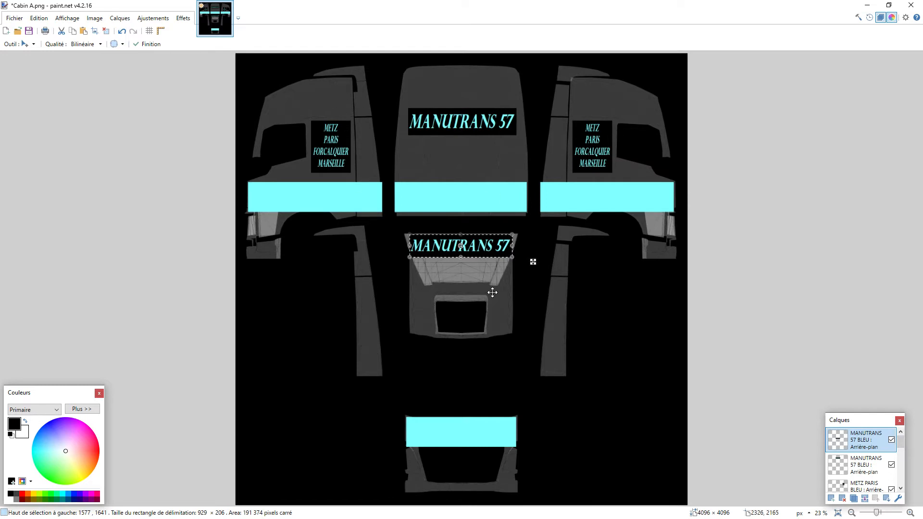
Step: Import MANU BLEU.bmp as a layer and enlarge it to about 535 × 156 px above the city names on the left cab side
click(119, 18)
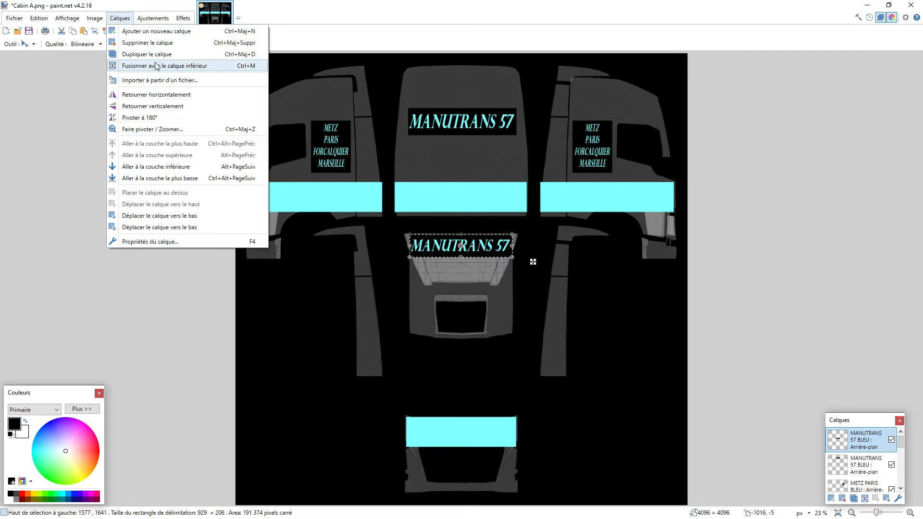
click(160, 81)
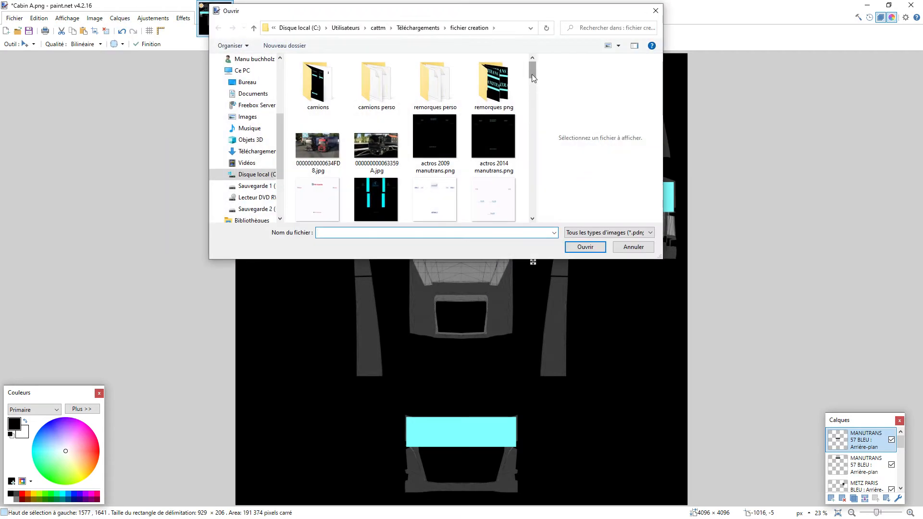
drag(532, 74, 529, 145)
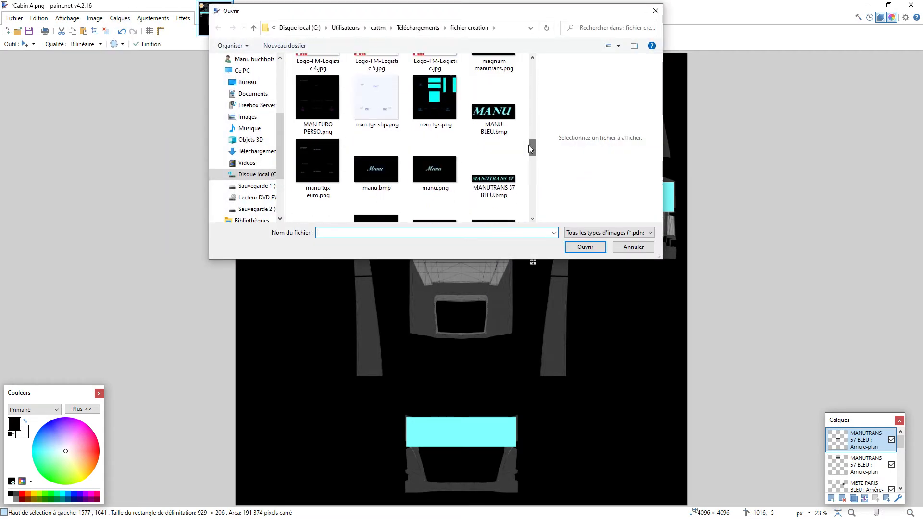
double_click(494, 112)
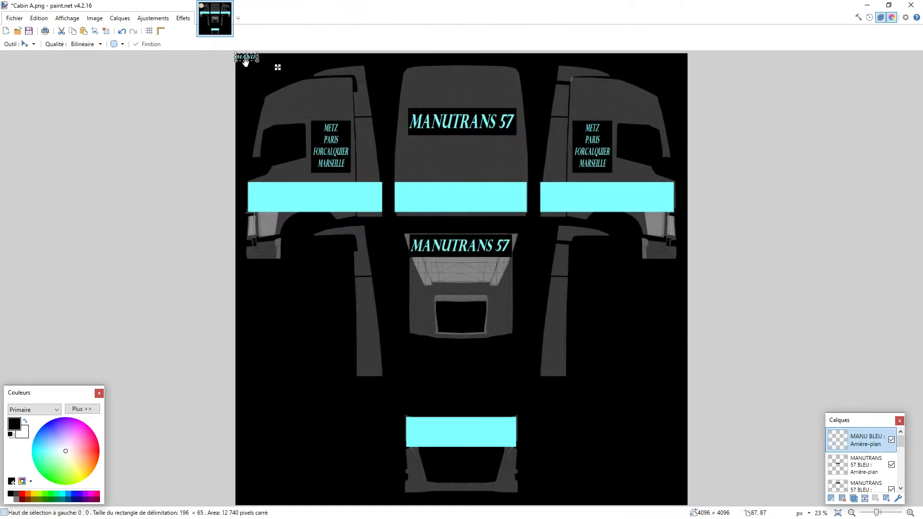
drag(242, 58, 301, 104)
Step: Duplicate the MANU BLEU layer and move the copy above the city names on the right cab side
click(120, 18)
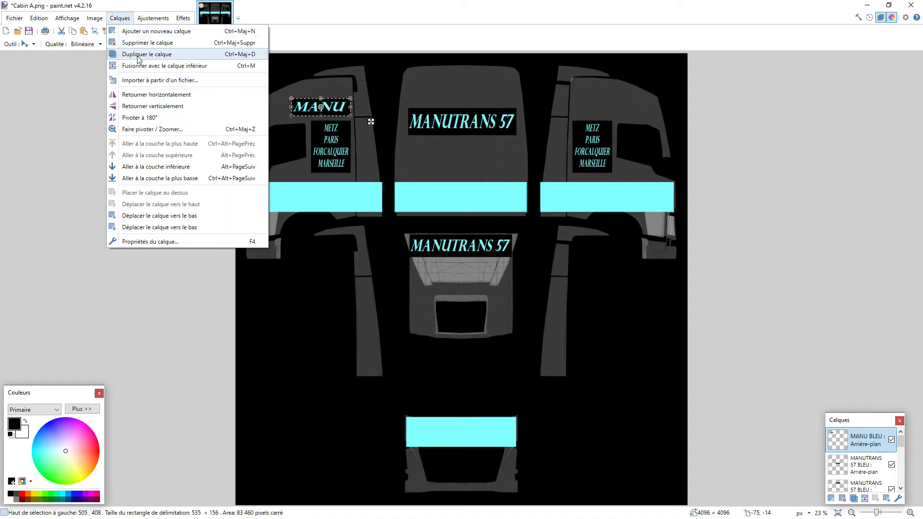
click(138, 56)
drag(303, 103, 586, 102)
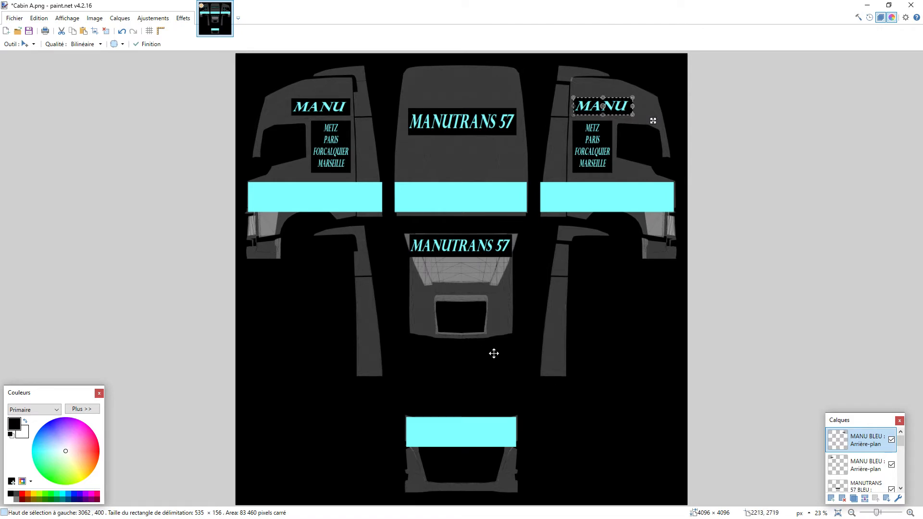
Step: Delete the grey Arrière-plan template layer and merge the lettering and stripe layers down into one layer above Calque 2
scroll(867, 453, down, 3)
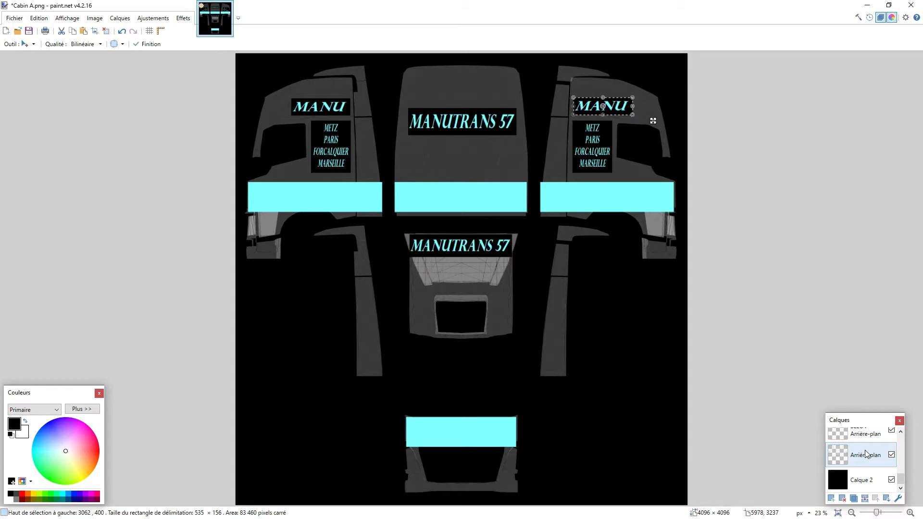
click(860, 457)
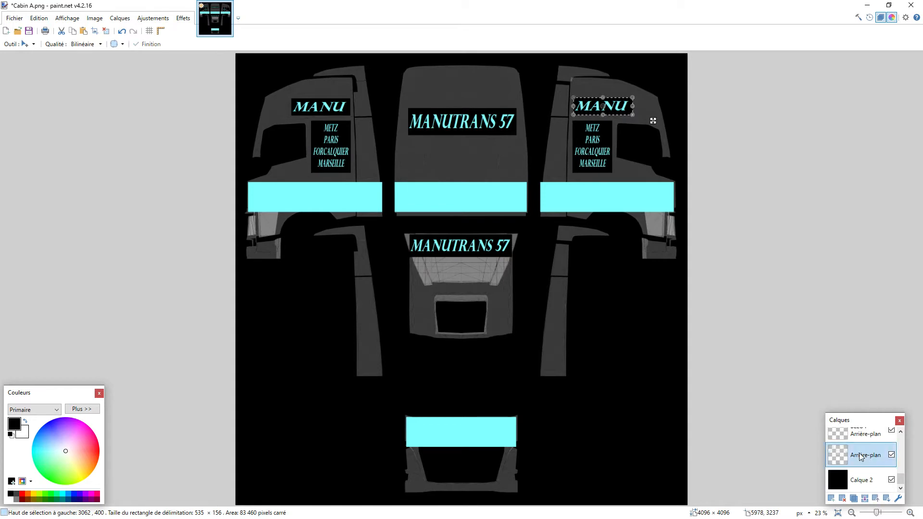
click(844, 500)
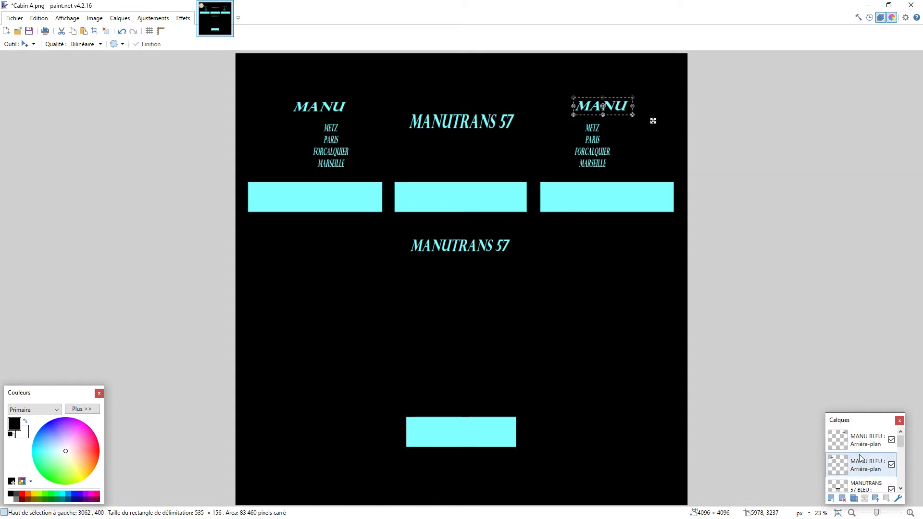
click(859, 448)
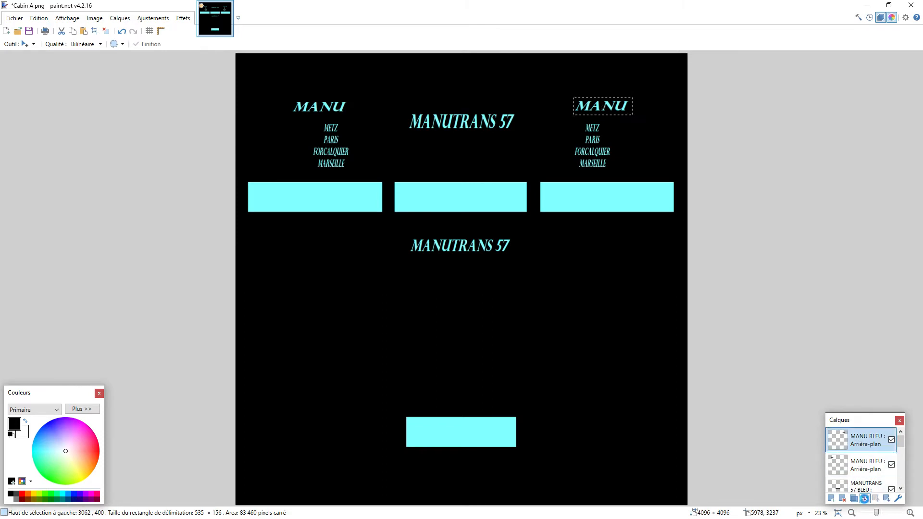
click(864, 499)
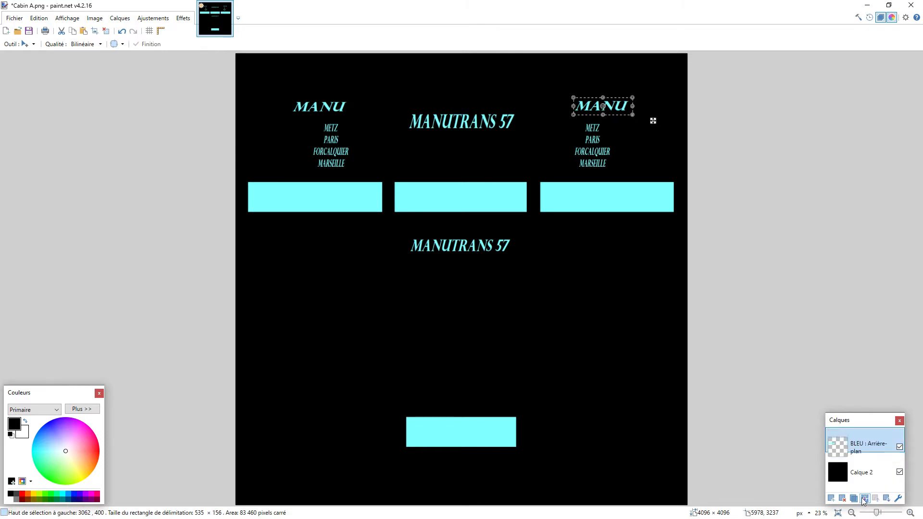
Step: Merge the lettering and stripe layer into Calque 2 and save the skin as PNG "fh 16 bleu" in the fichier creation camions folder
click(864, 499)
click(865, 500)
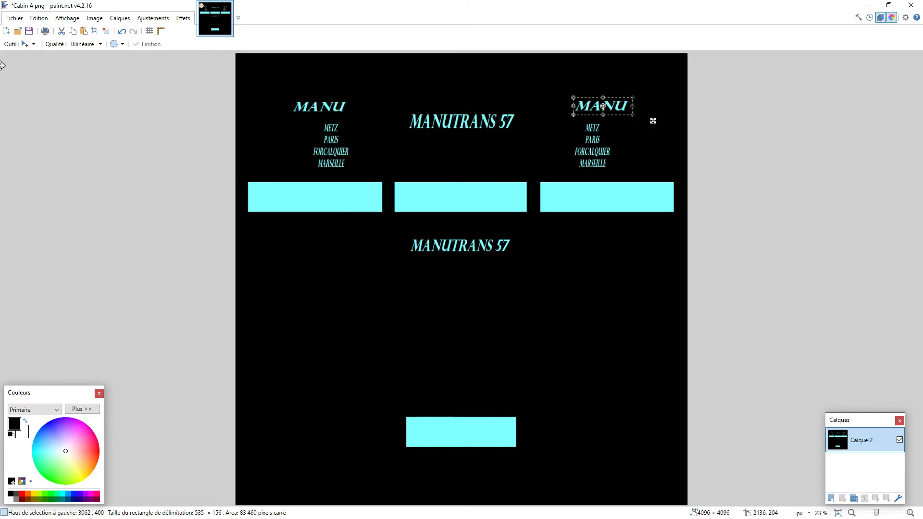
click(14, 18)
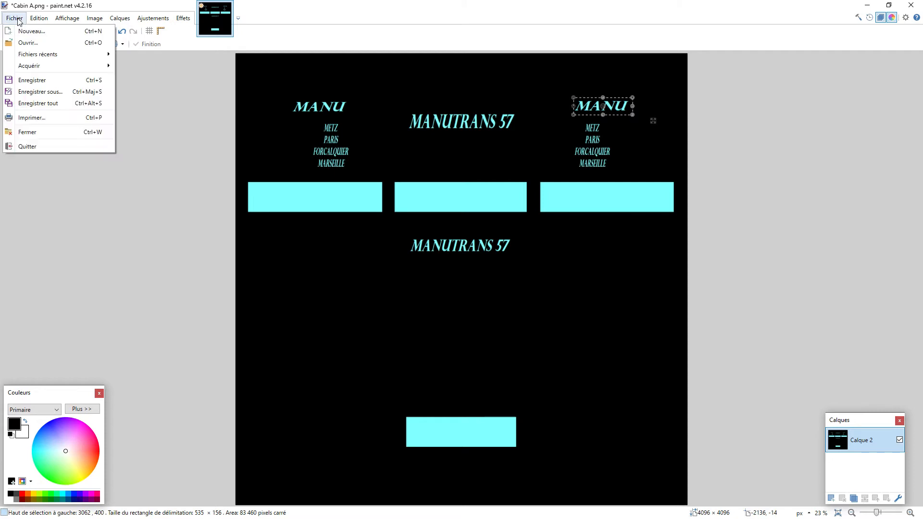
click(35, 91)
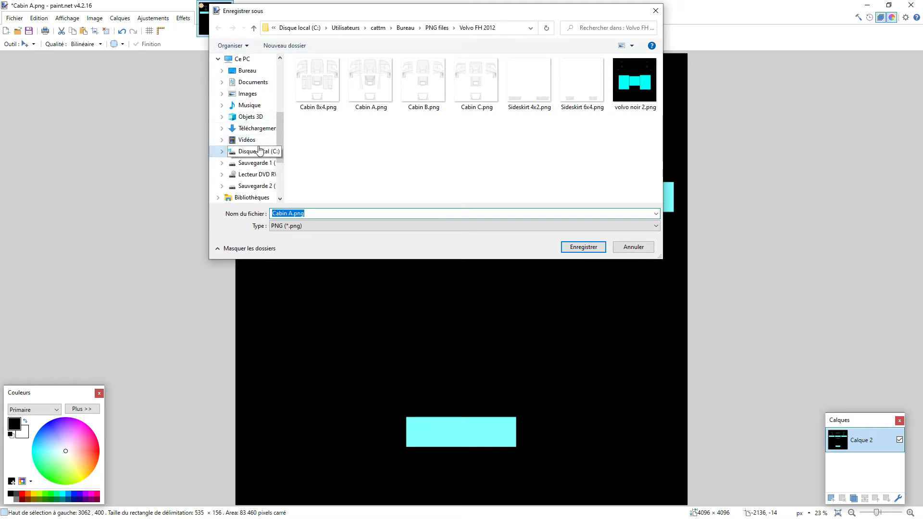
drag(279, 139, 279, 96)
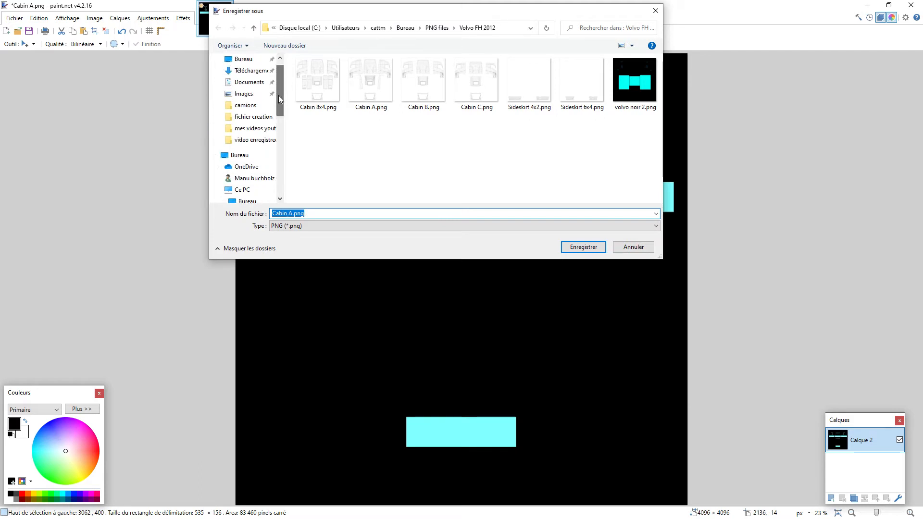
click(254, 117)
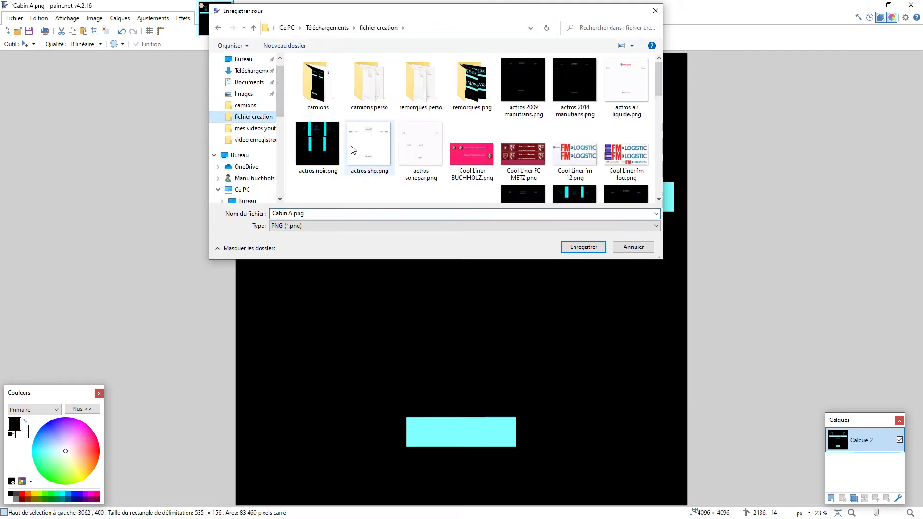
double_click(318, 83)
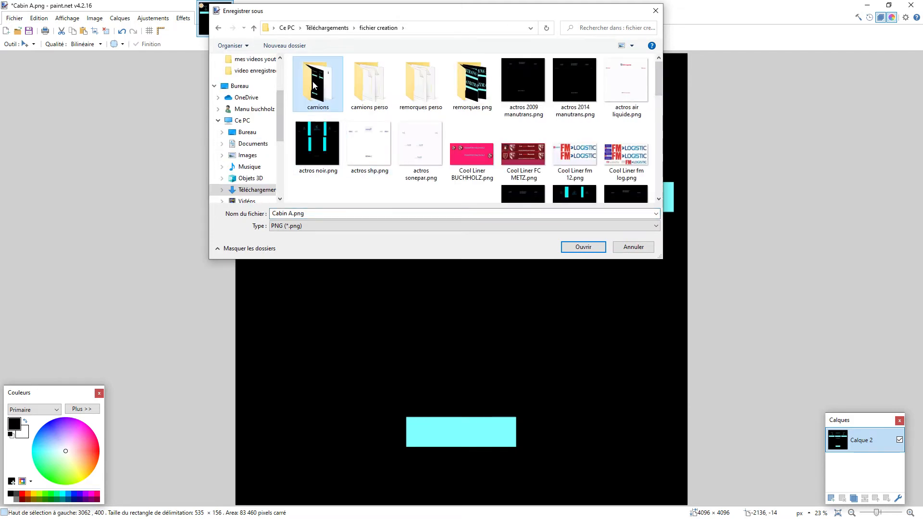
click(293, 213)
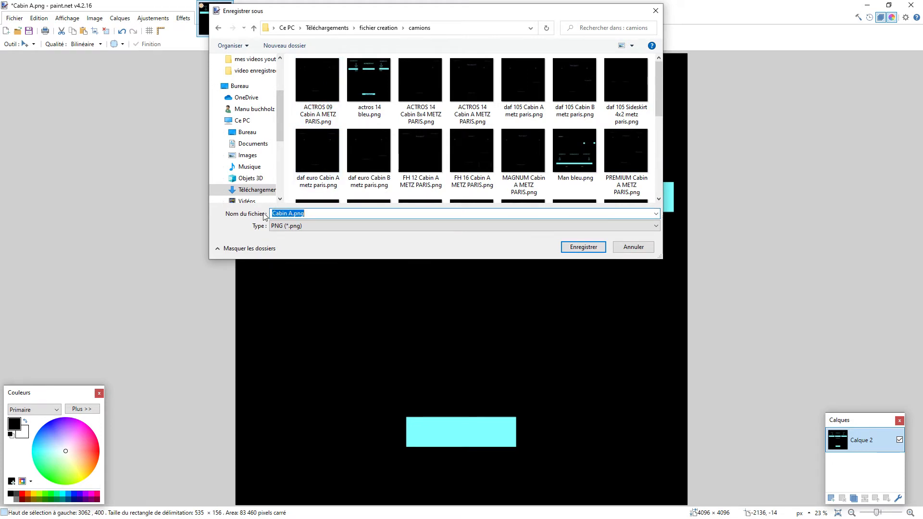
text(fh)
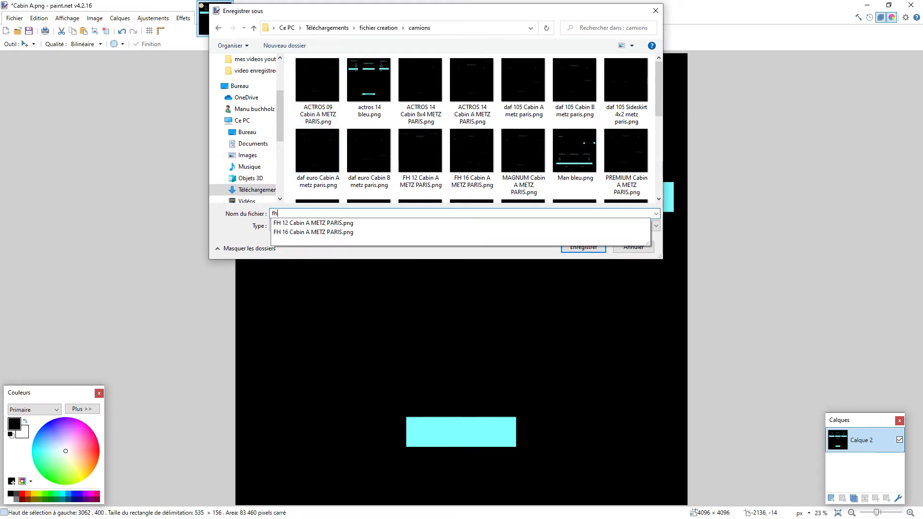
text( 16 bleu)
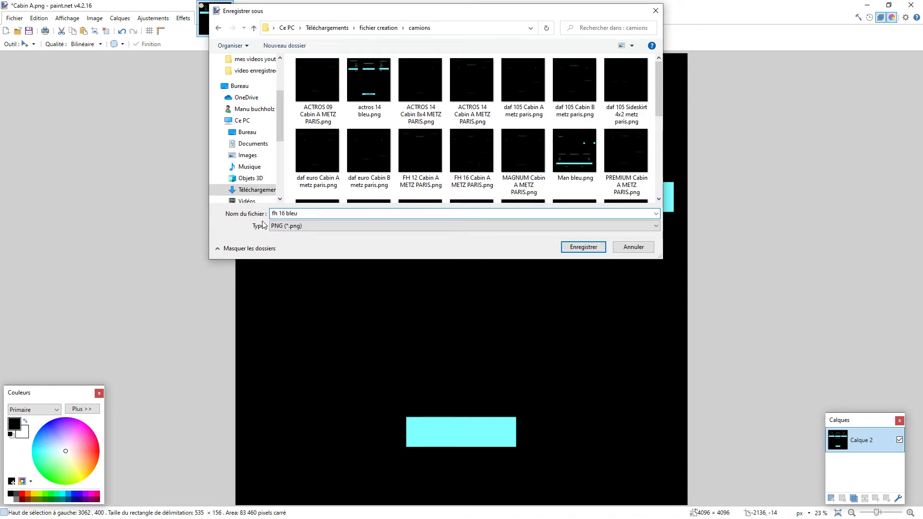
click(591, 246)
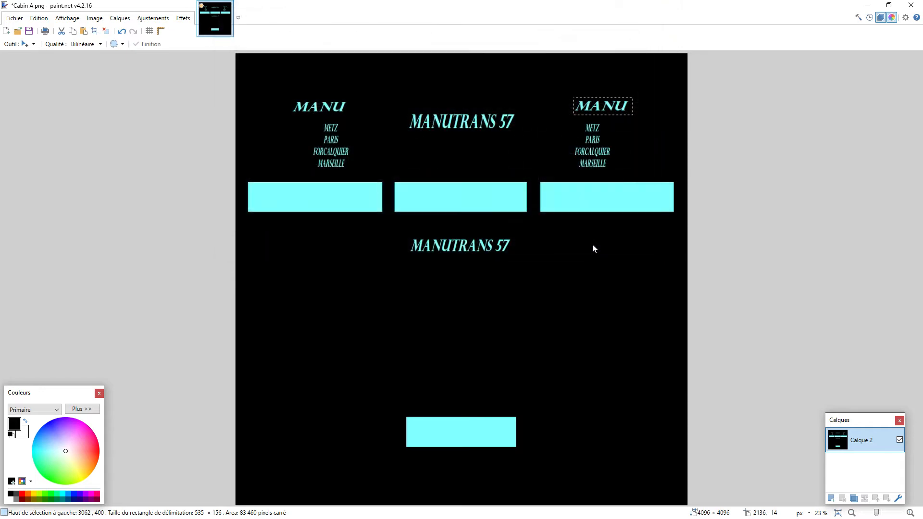
key(Return)
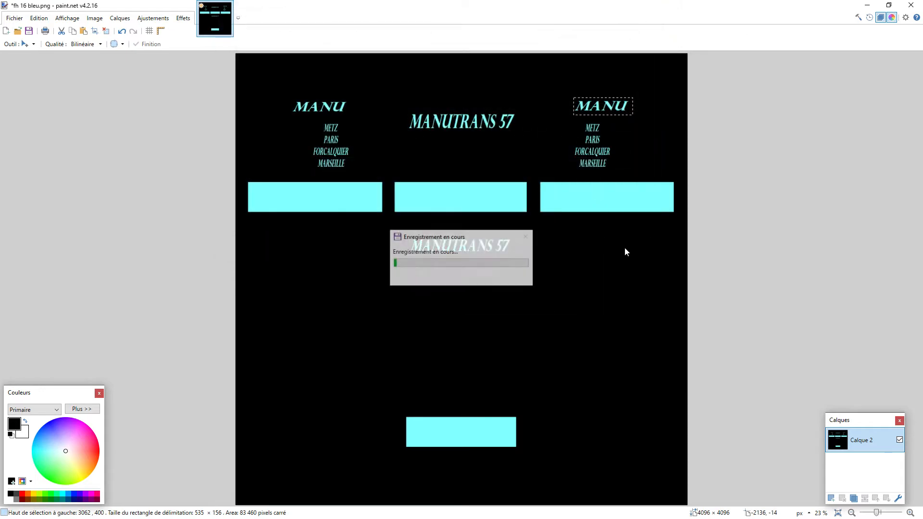
Step: Close paint.net, minimise the template folder, and start a new ETS2 mod project in Mods Studio 2
click(911, 6)
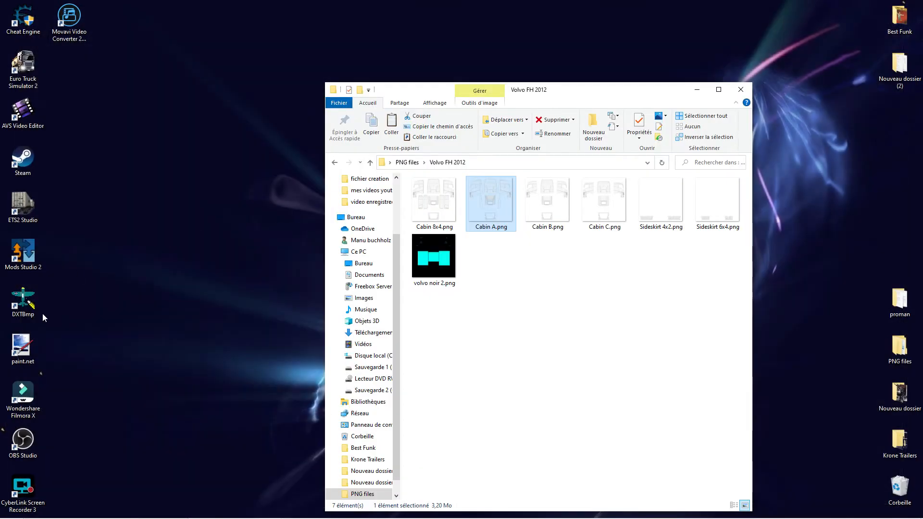
click(697, 89)
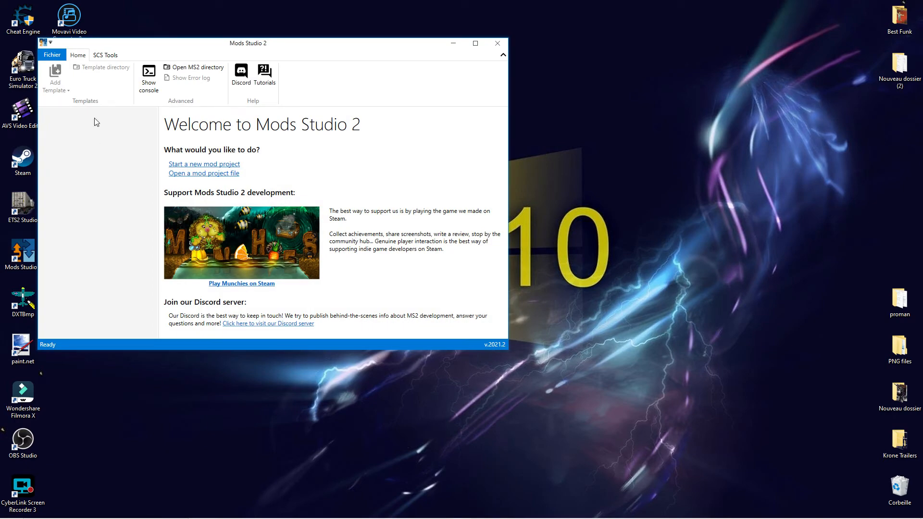
click(192, 165)
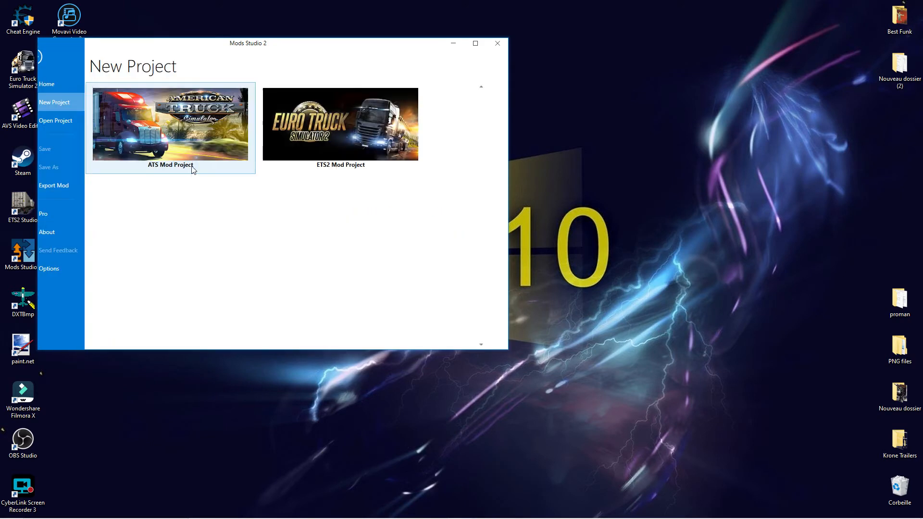
click(356, 110)
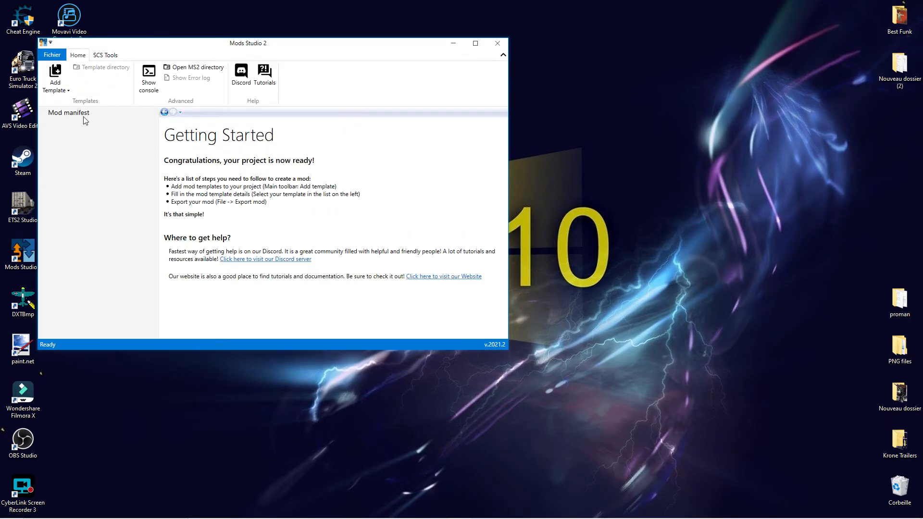
Step: Fill in the mod manifest with name fh16bleu, the author's name, version 1 and the paint_job category, and check its icon and description pages
click(84, 115)
click(257, 136)
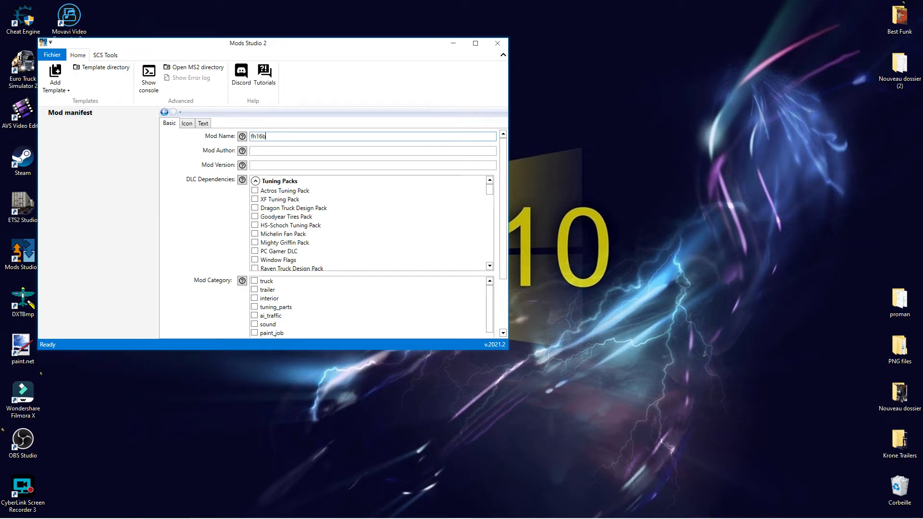
click(254, 150)
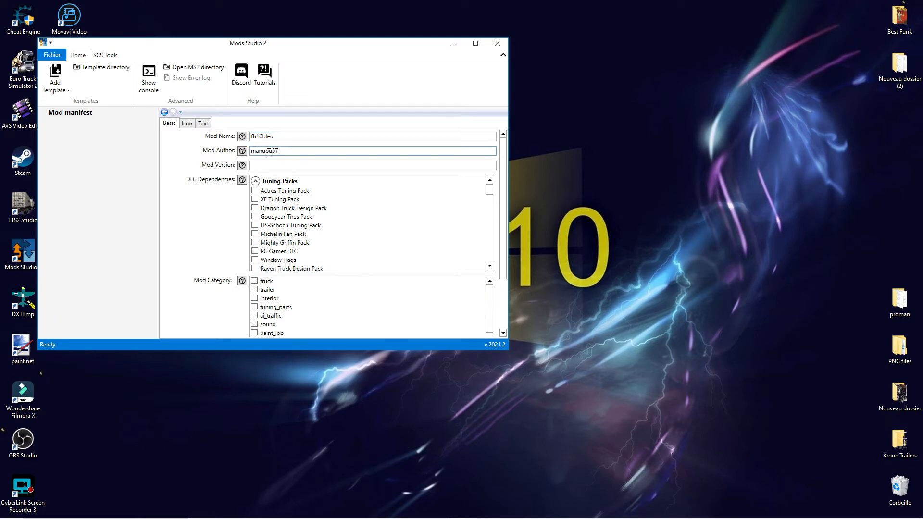
click(262, 166)
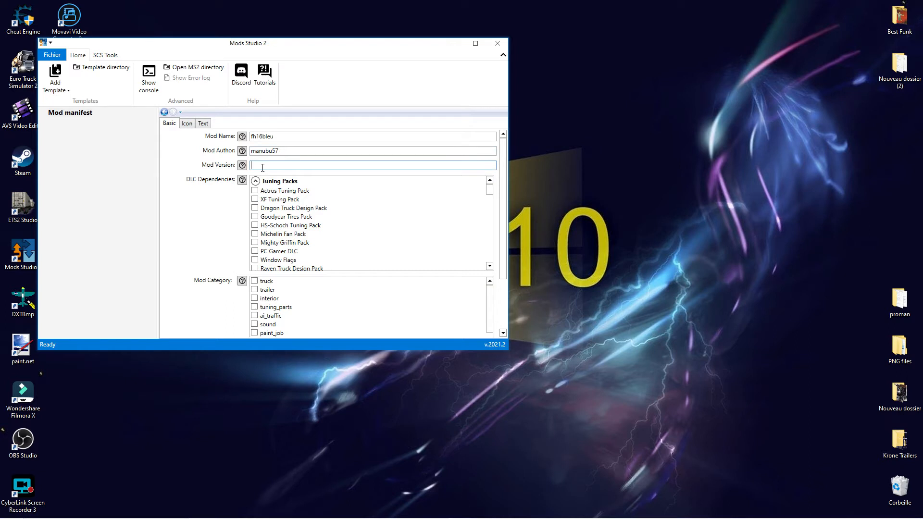
click(255, 333)
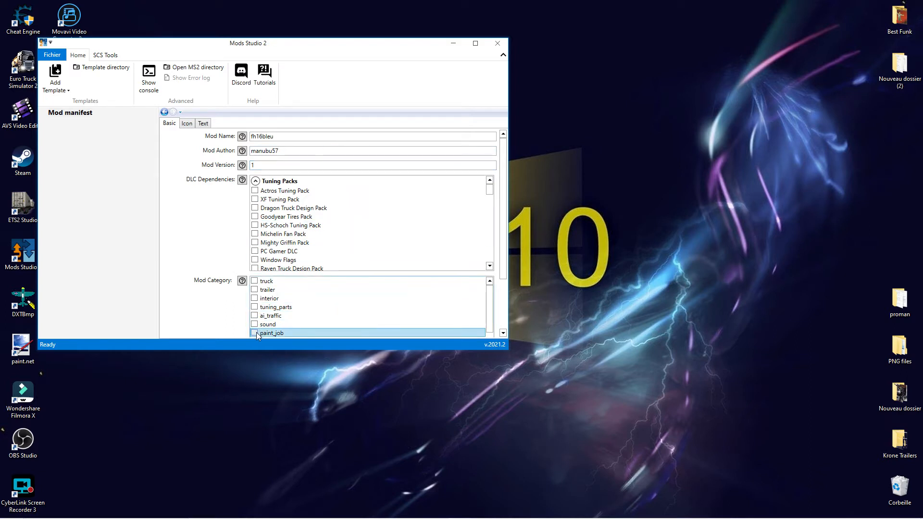
click(187, 125)
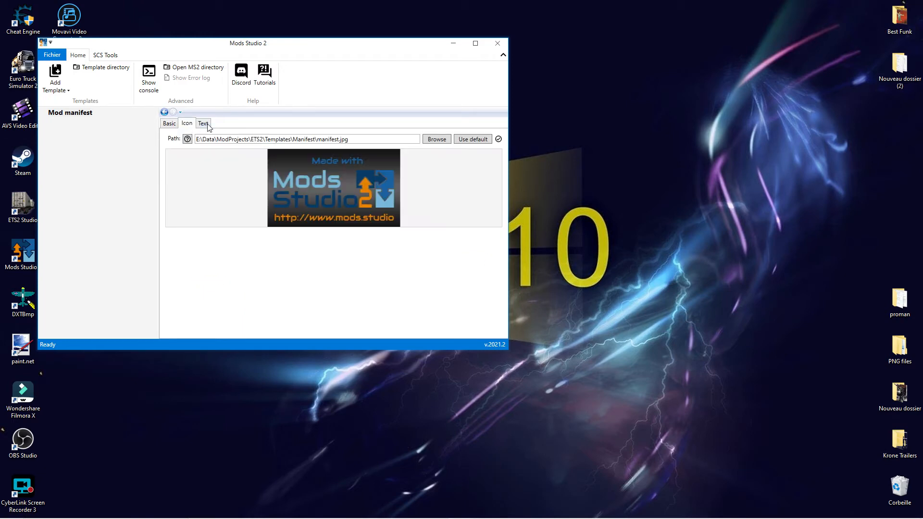
click(204, 124)
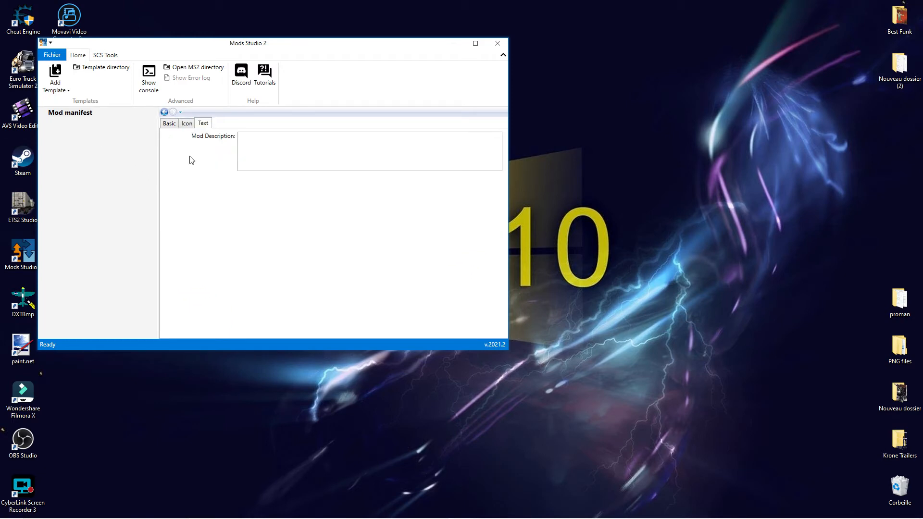
Step: Add an Advanced Truck Skin template to the project and select the SCS Software Volvo FH16 (2012) truck
click(54, 81)
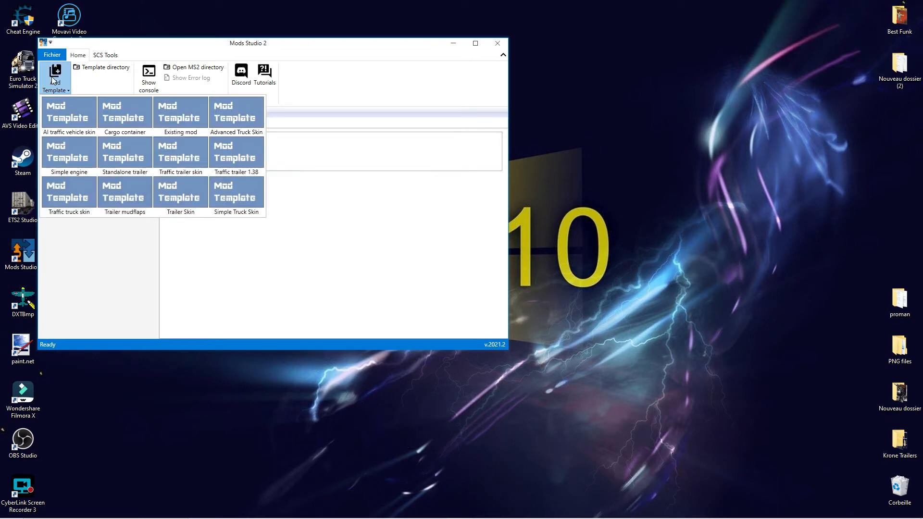
click(242, 114)
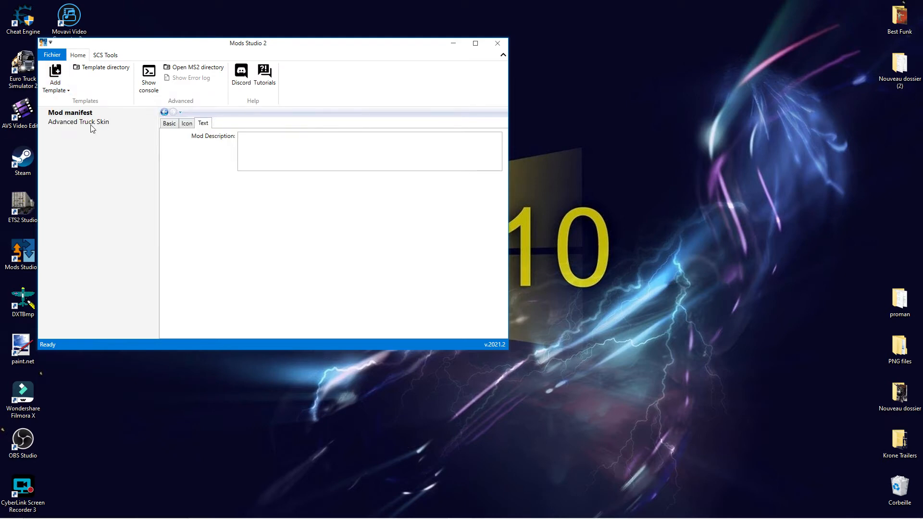
click(91, 125)
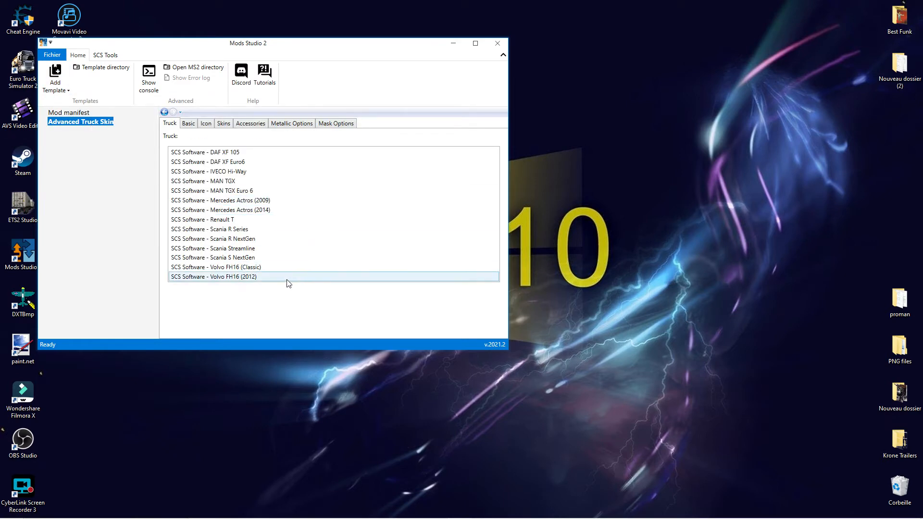
click(258, 277)
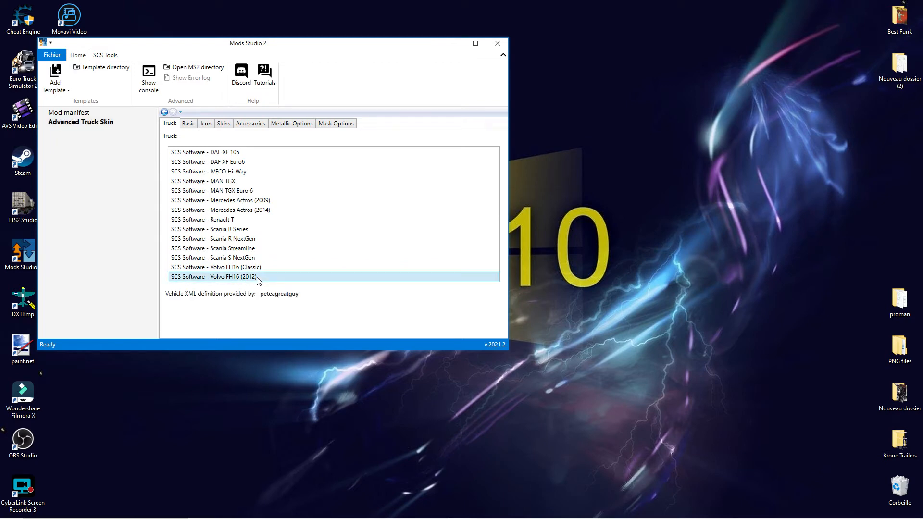
Step: Set the skin's internal name to fh16bleu, its display name to "fh 16 bleu" and its price to 1
click(193, 123)
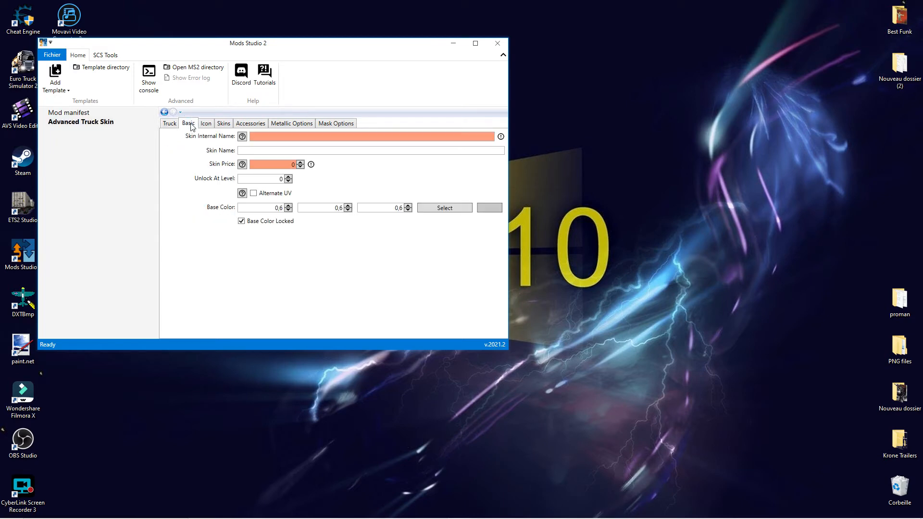
click(278, 139)
text(fh16bleu)
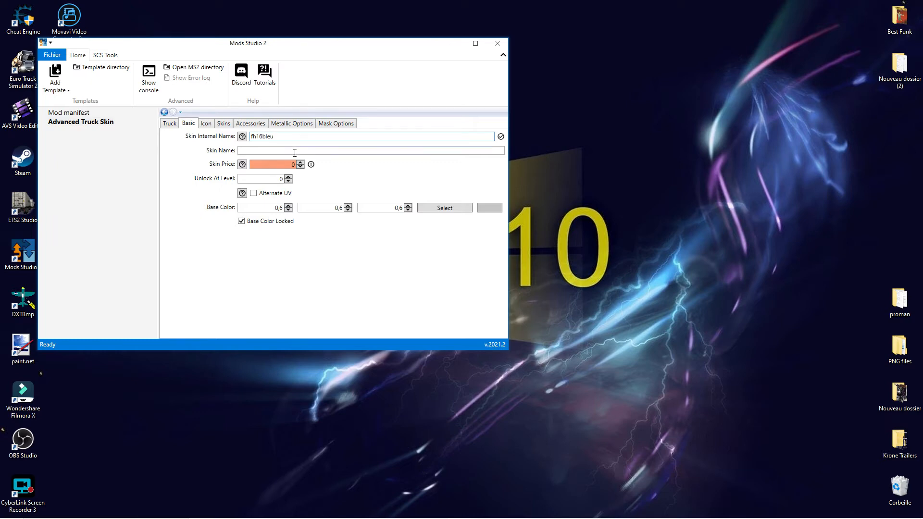
click(278, 150)
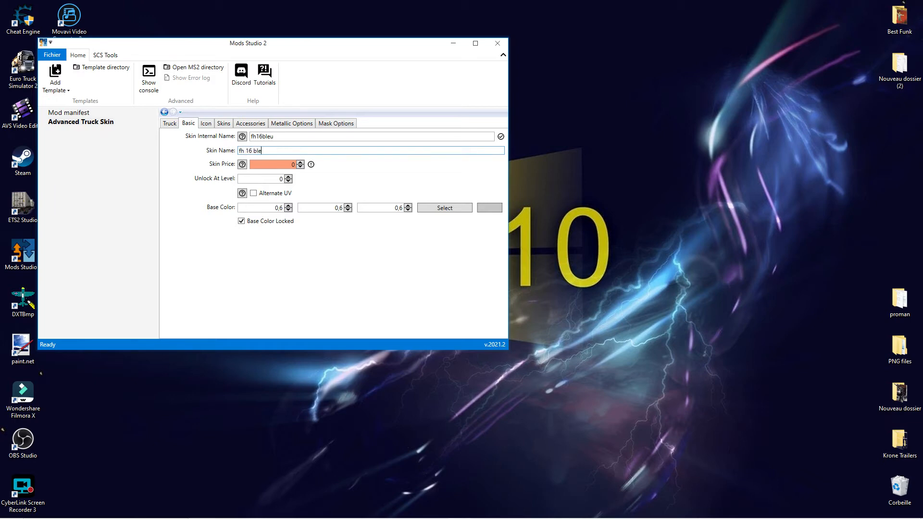
click(301, 162)
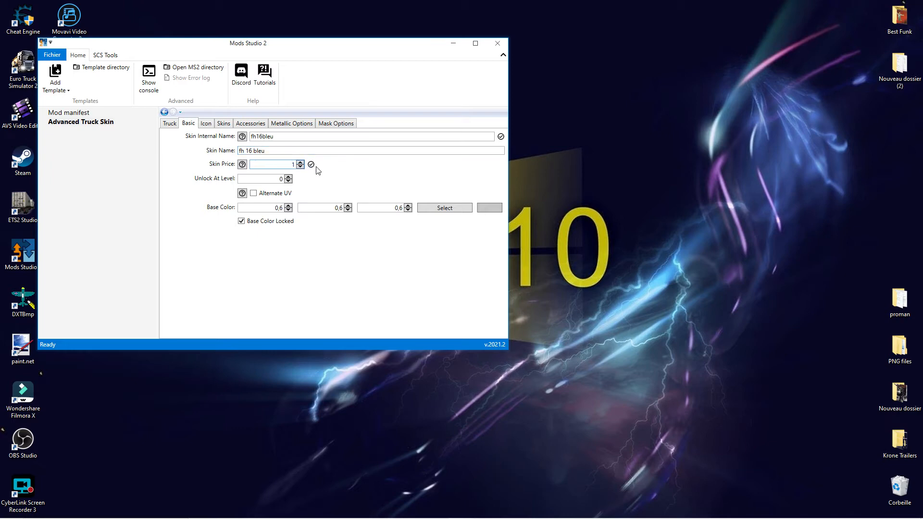
Step: Set the skin's base colour to near-black, SCS colour #FF0A0A0A
click(445, 207)
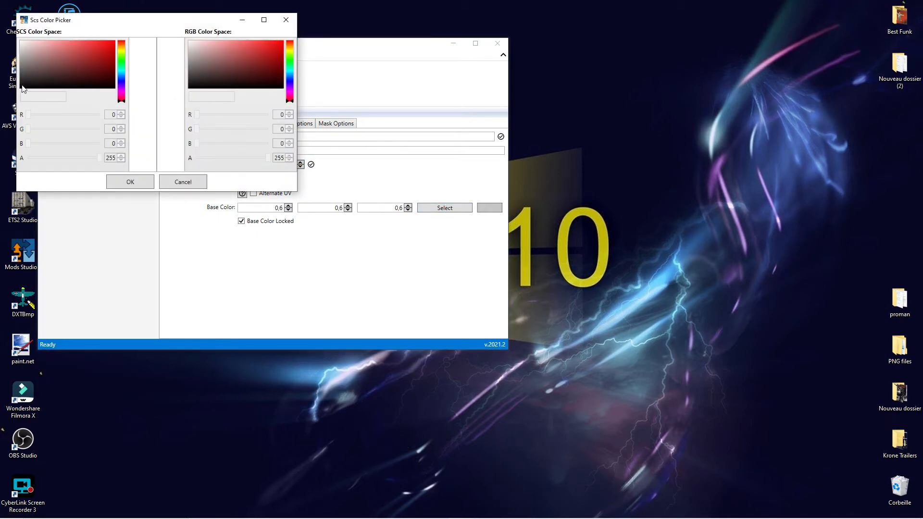
click(21, 86)
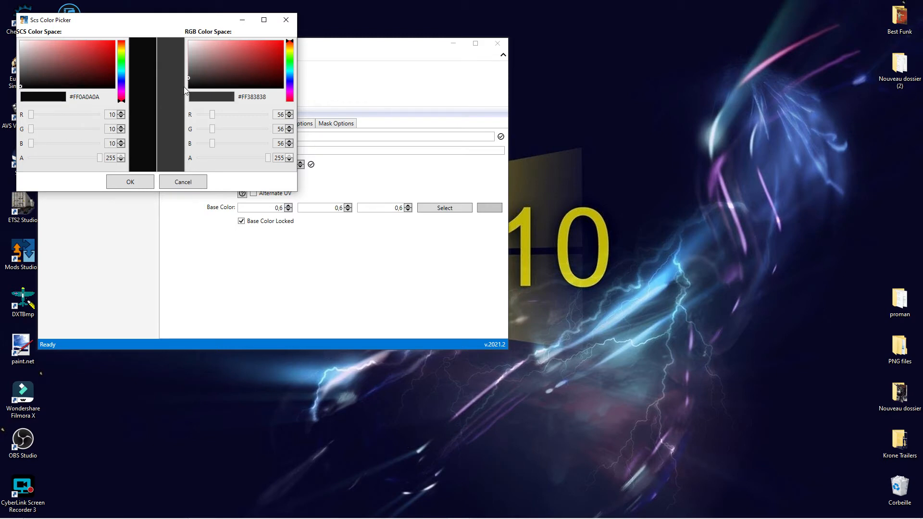
click(142, 179)
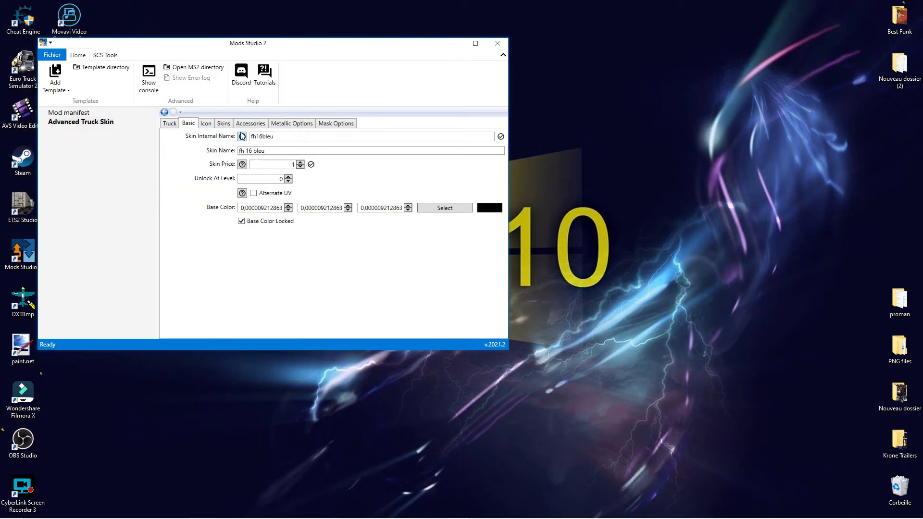
Step: Assign the default icon to the skin and add an empty image entry for the cabin variant skins
click(210, 126)
click(439, 141)
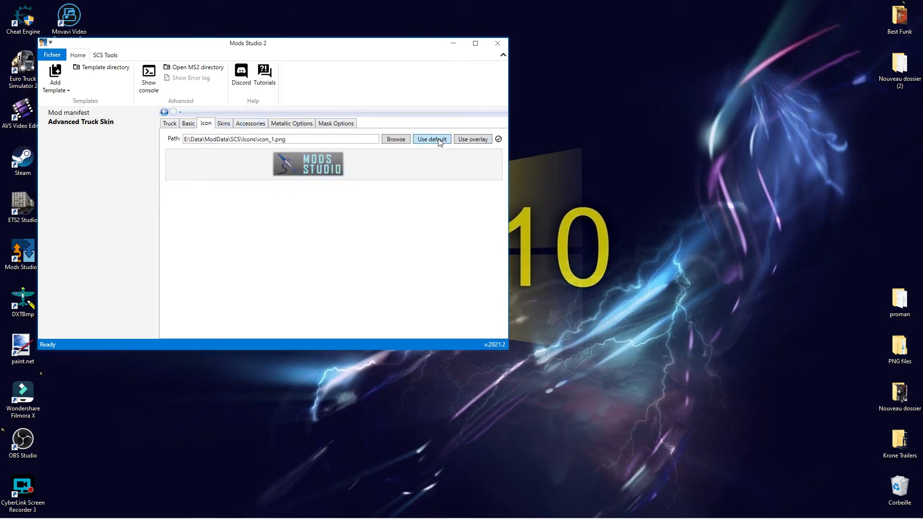
click(225, 124)
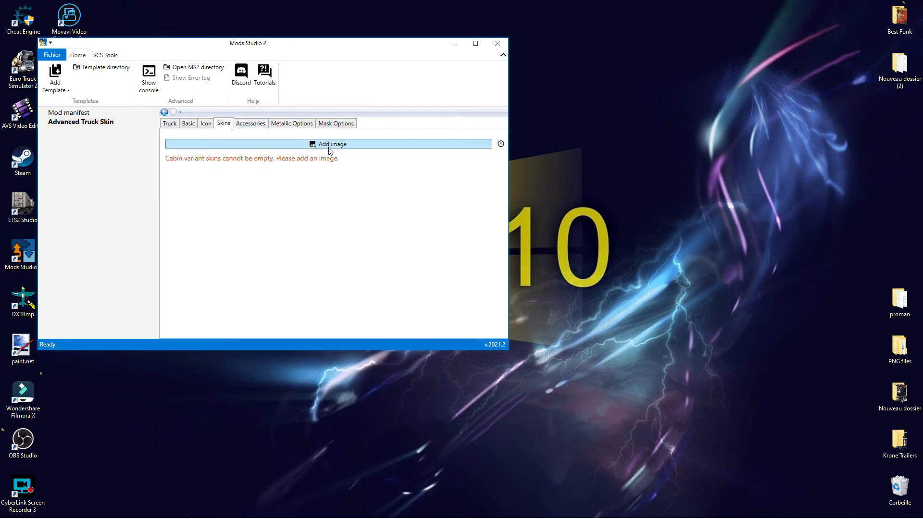
click(329, 146)
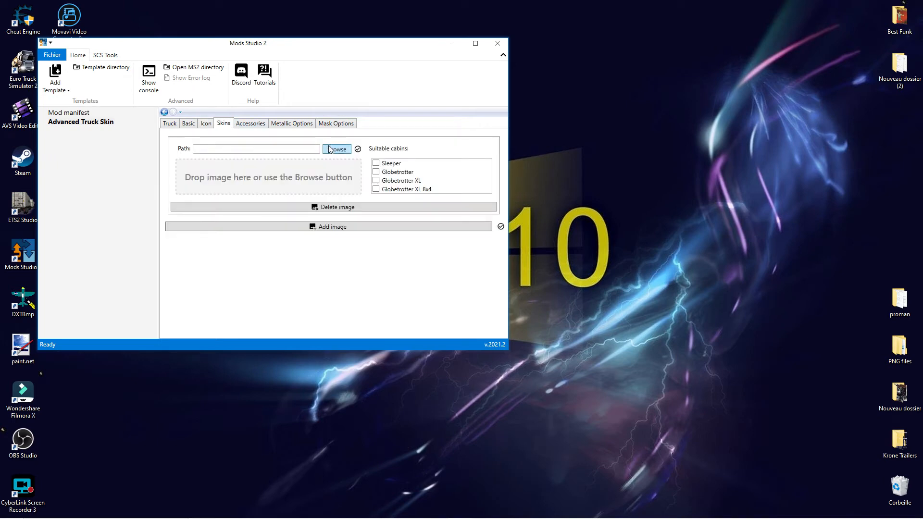
Step: Mark the skin image as suitable for the Sleeper, Globetrotter, Globetrotter XL and Globetrotter XL 8x4 cabins
click(376, 163)
click(376, 172)
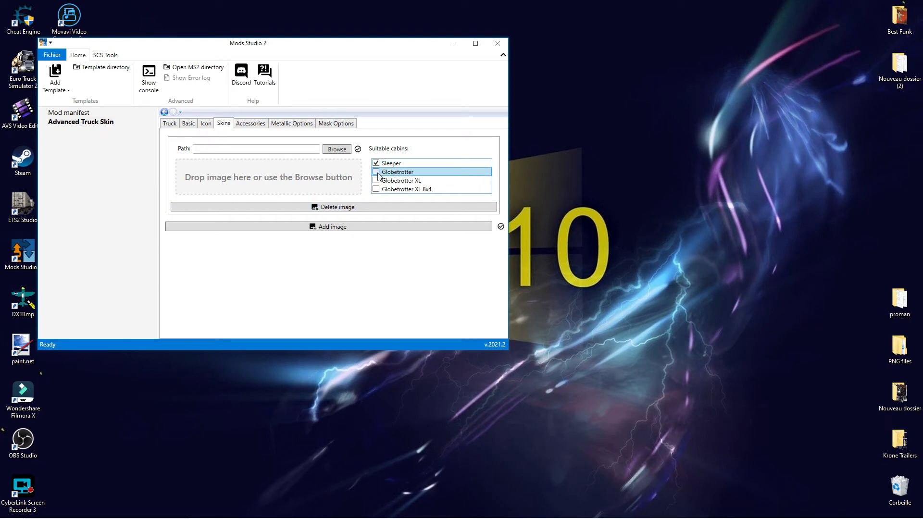
click(376, 180)
click(376, 189)
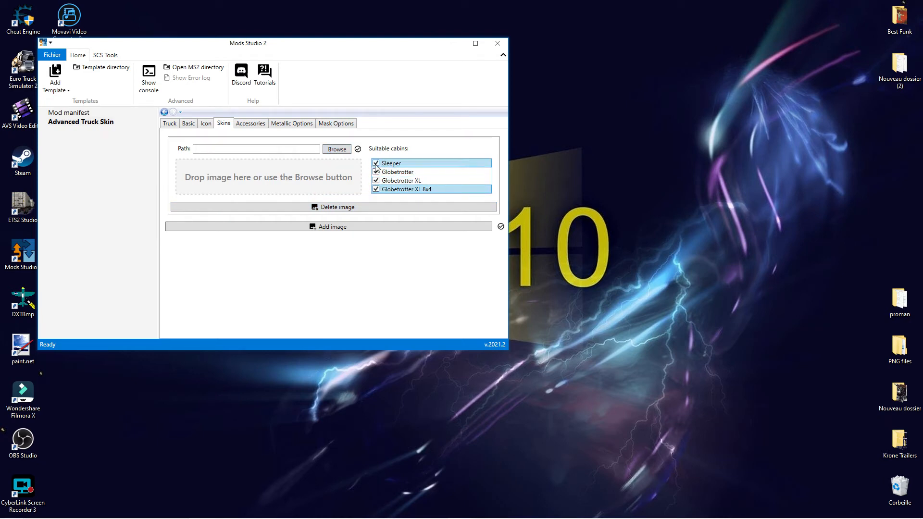
Step: Load "fh 16 bleu.png" from the camions folder inside fichier creation as the cabin skin image
click(340, 151)
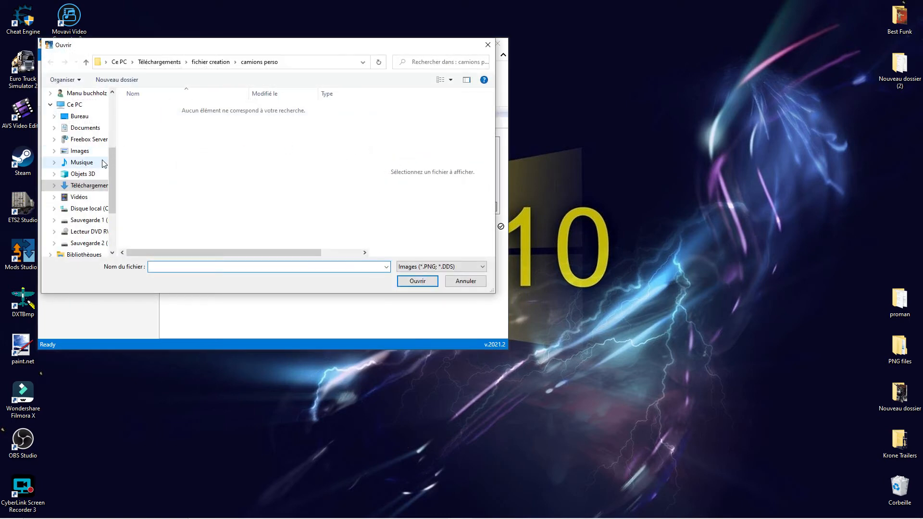
drag(116, 164, 117, 103)
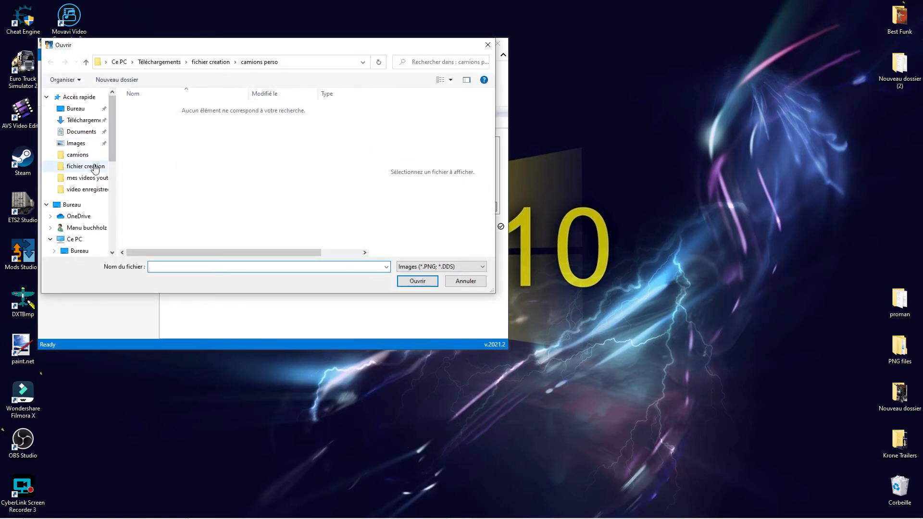
click(91, 166)
double_click(151, 118)
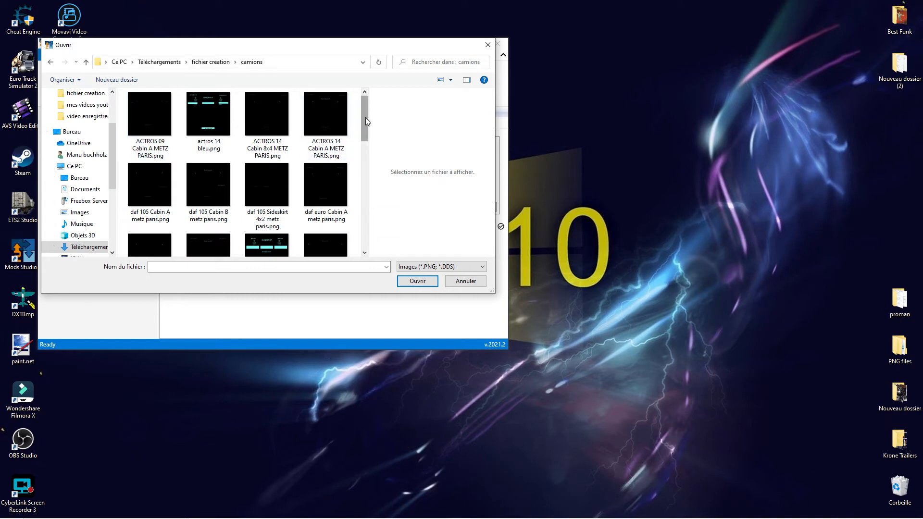
scroll(365, 120, down, 3)
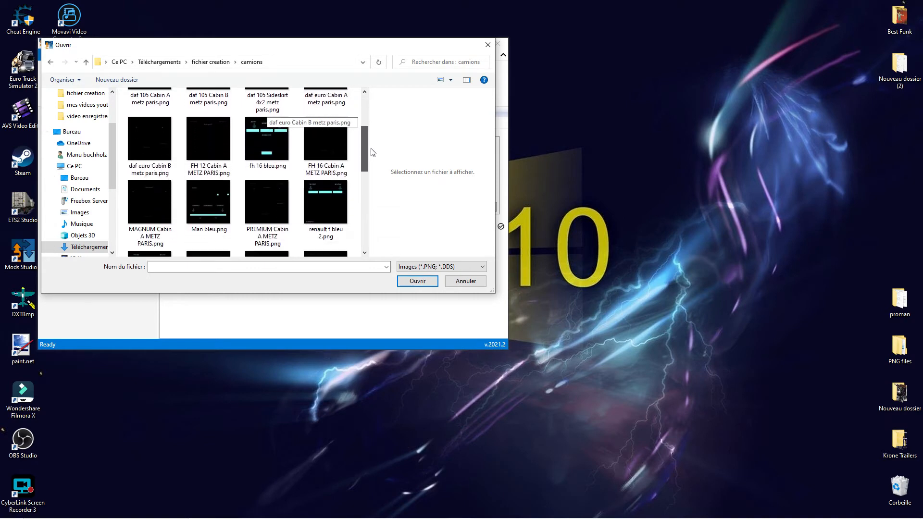
double_click(267, 140)
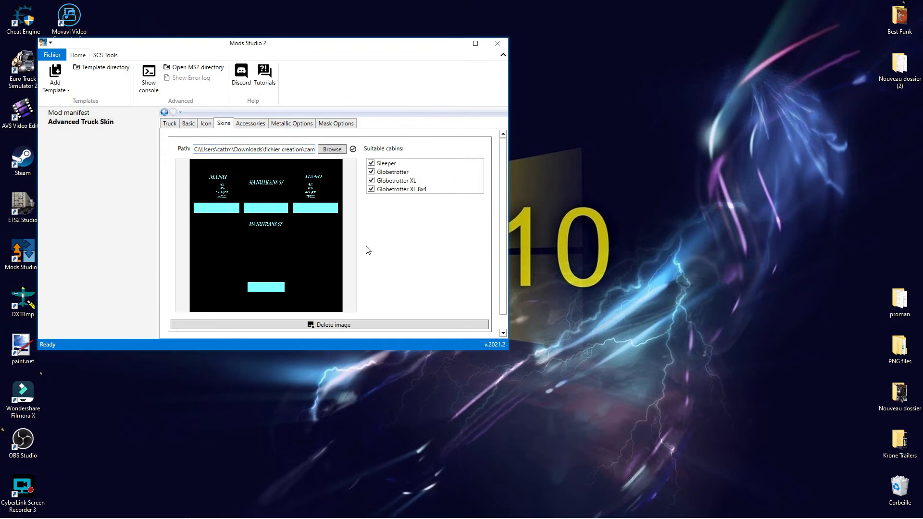
Step: Export the mod as Volvo_fh16_bleu.scs into the camions perso folder inside fichier creation
click(251, 124)
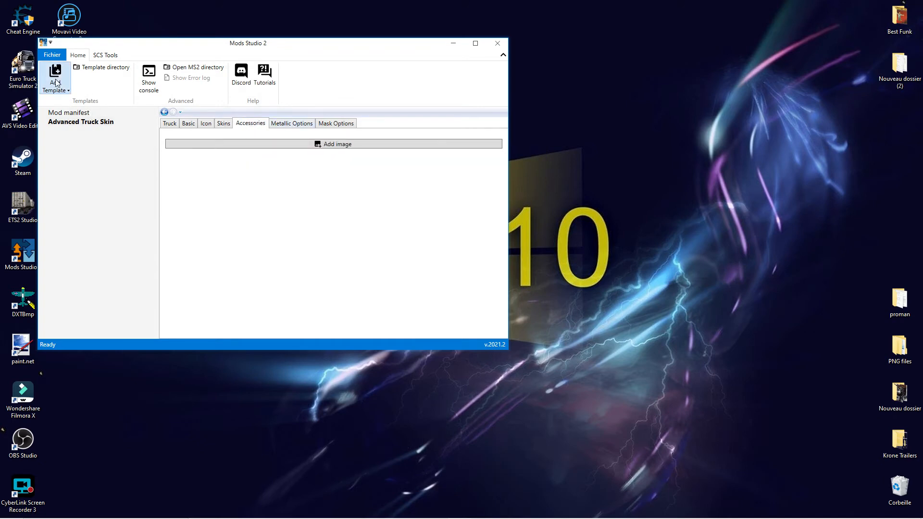
click(45, 56)
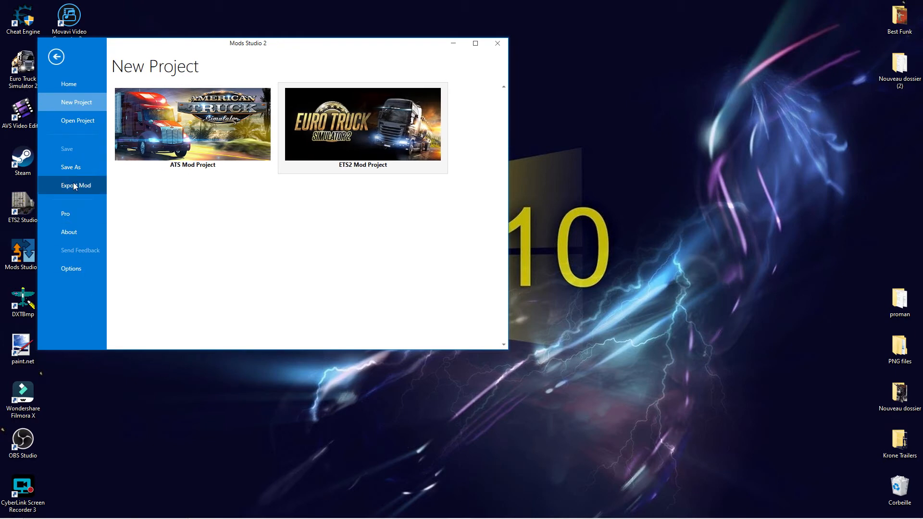
click(71, 182)
click(315, 335)
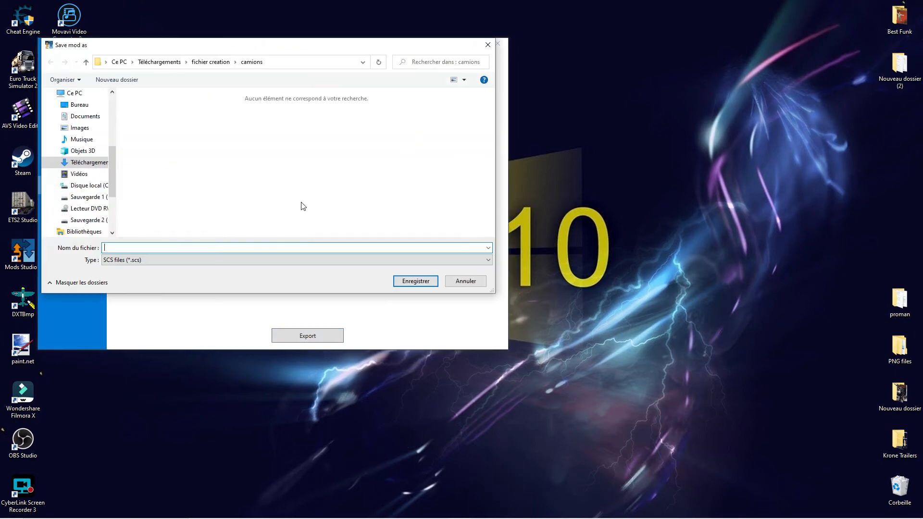
drag(114, 159, 114, 109)
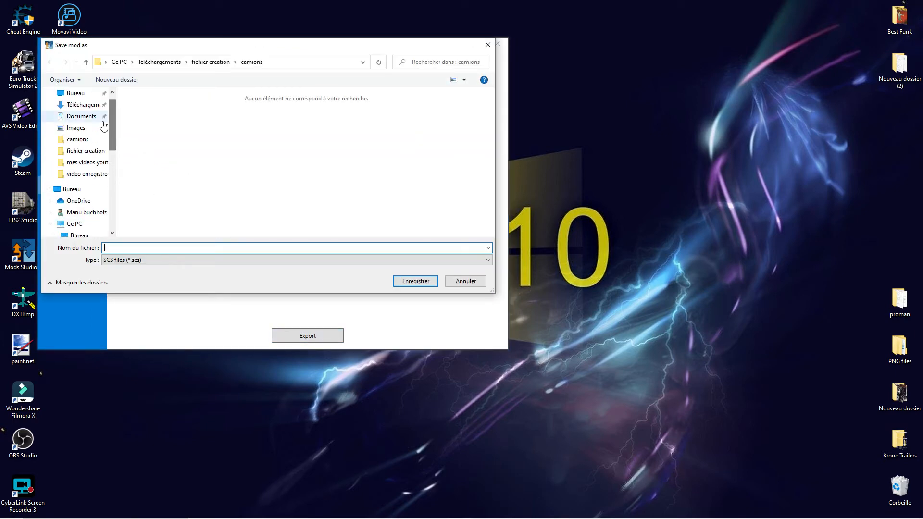
click(85, 151)
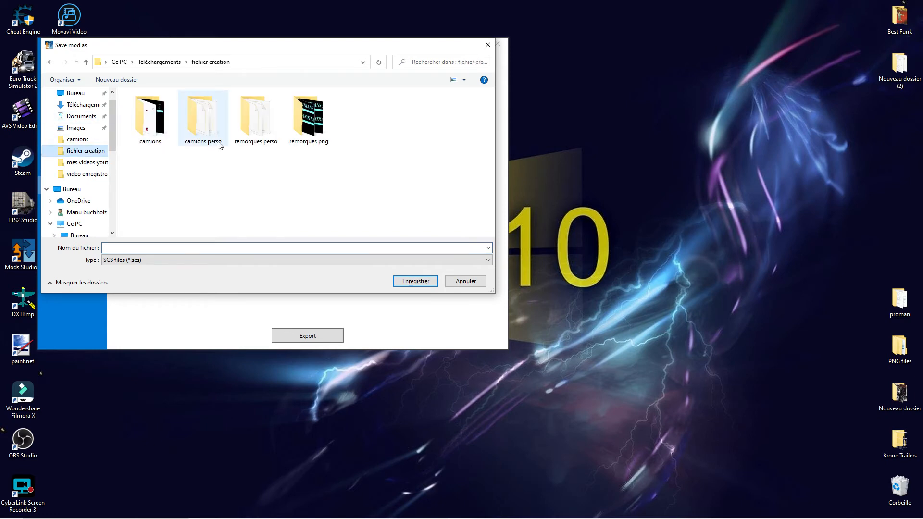
double_click(217, 144)
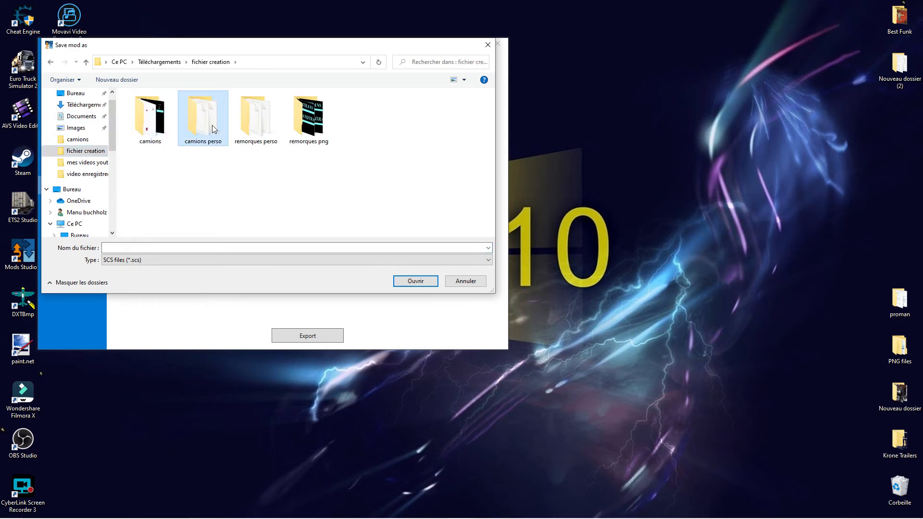
click(128, 246)
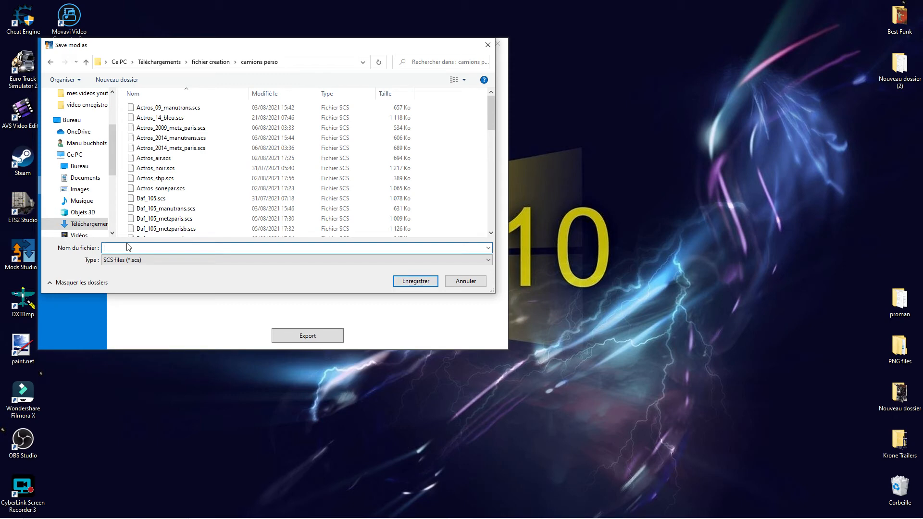
text(V)
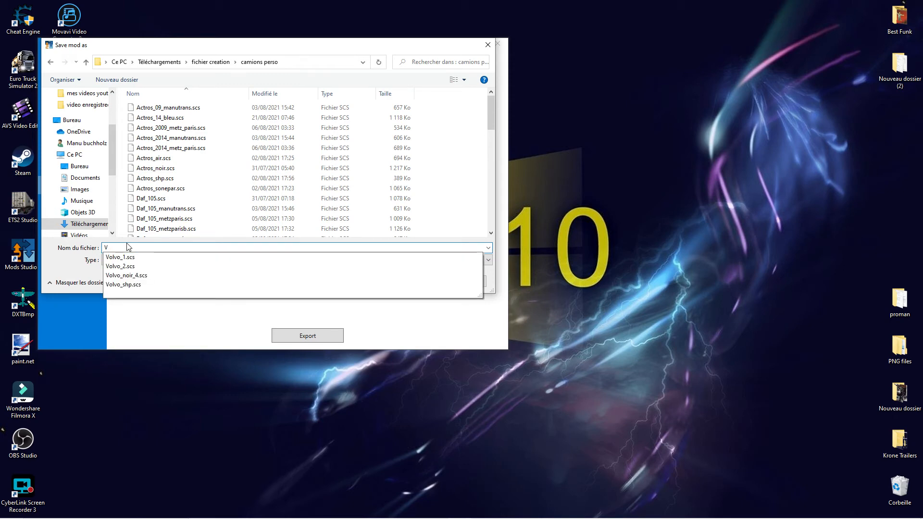
text(olvo_fh16_bleu)
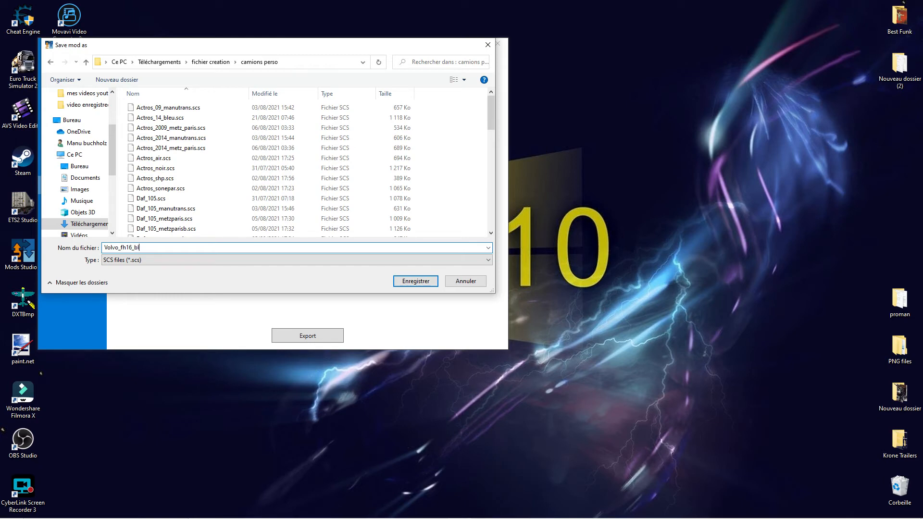
click(408, 281)
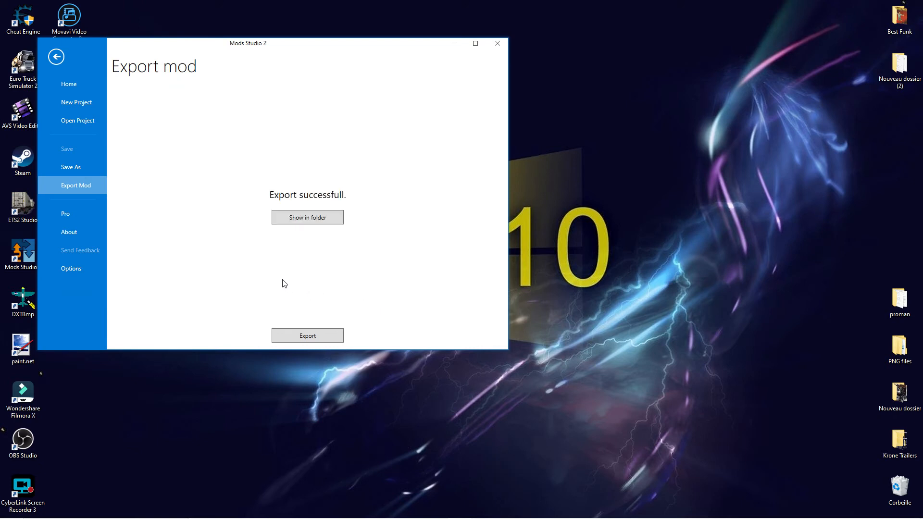
Step: Launch Euro Truck Simulator 2 and close Mods Studio 2
drag(163, 46, 362, 42)
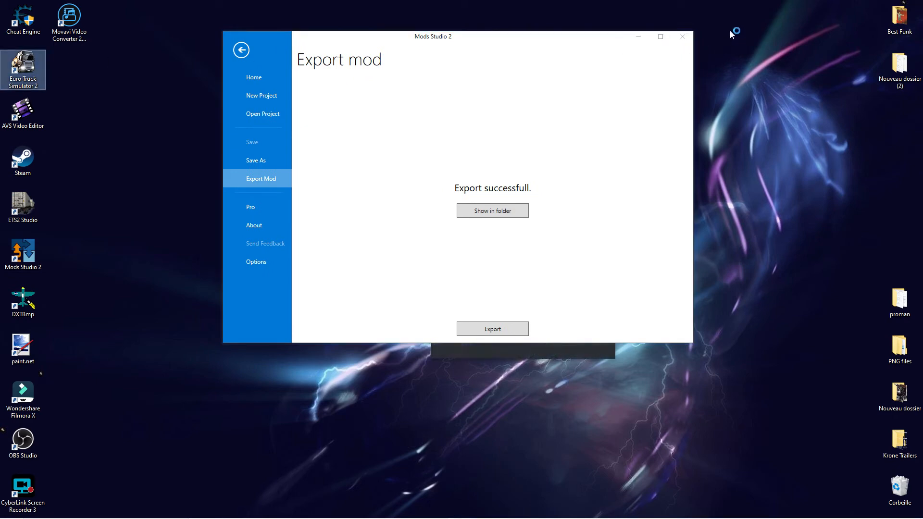
click(683, 36)
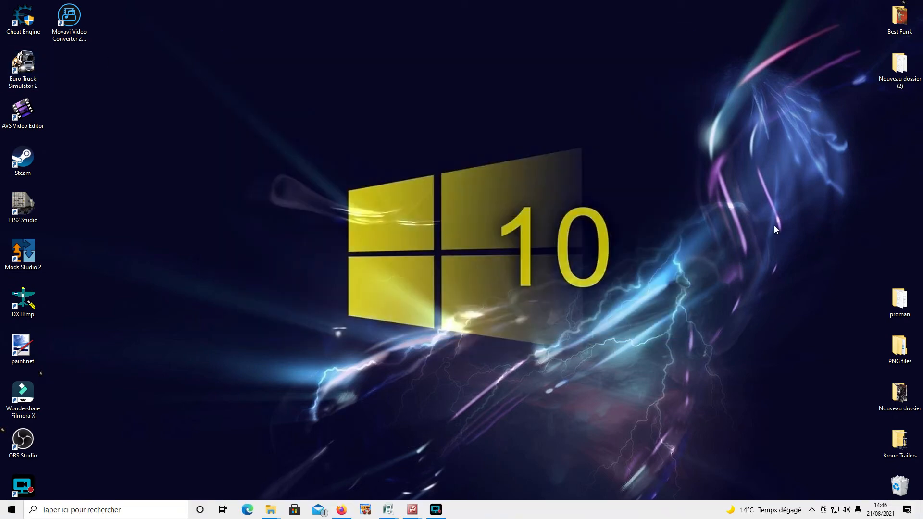
Step: Switch to File Explorer and copy Volvo_fh16_bleu.scs from the camions perso folder inside fichier creation
click(274, 507)
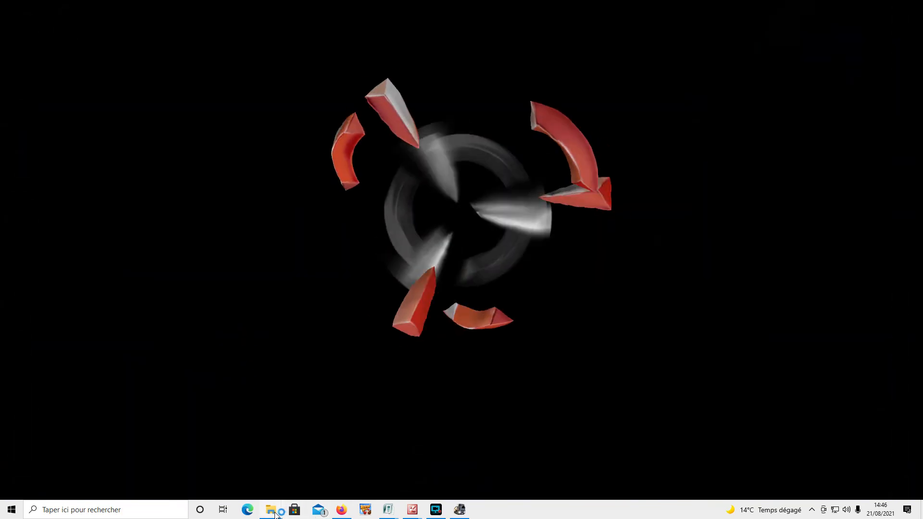
mouse_move(273, 511)
click(241, 486)
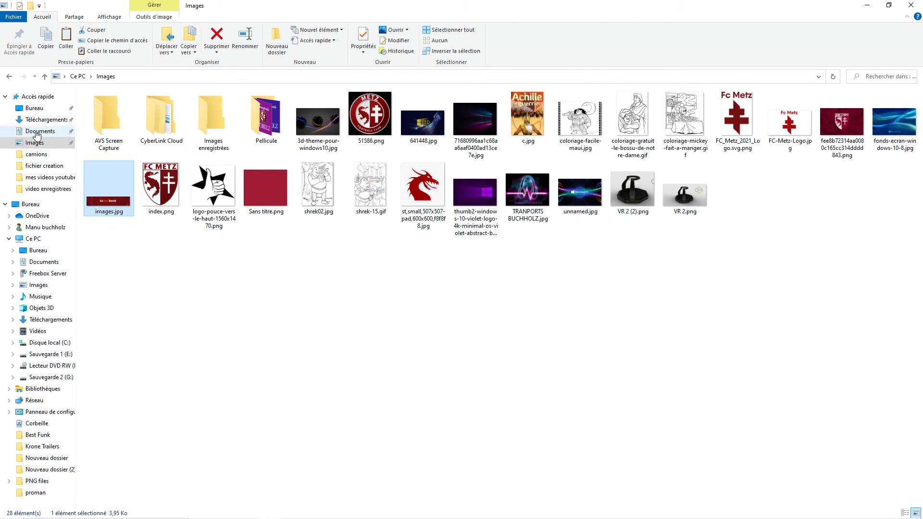
click(49, 166)
double_click(158, 120)
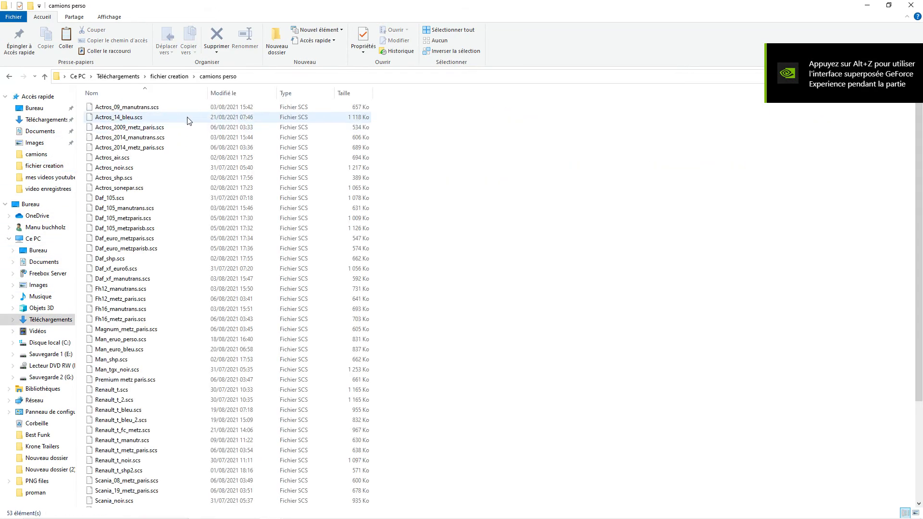
scroll(202, 291, down, 5)
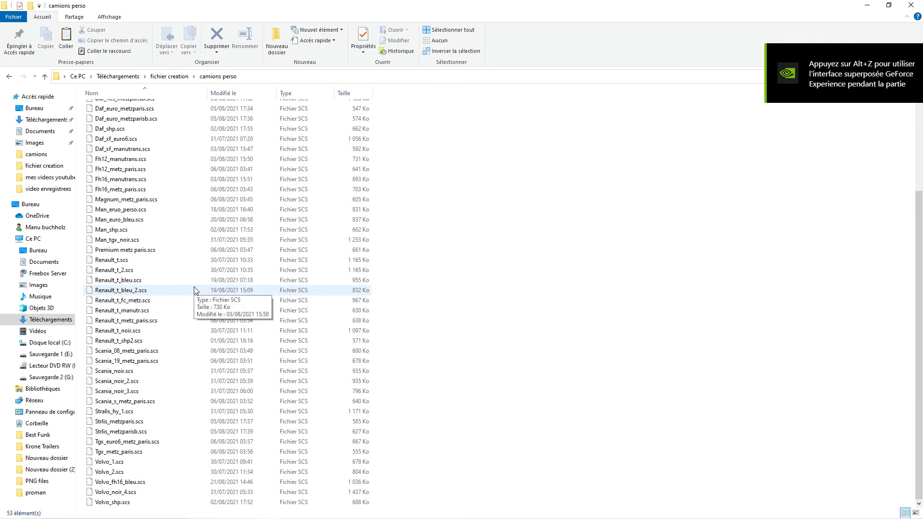
right_click(139, 483)
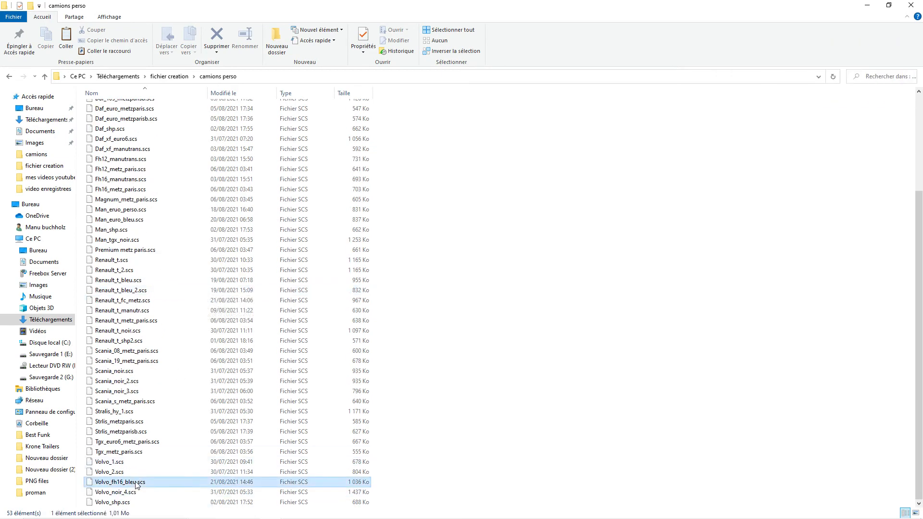
right_click(129, 479)
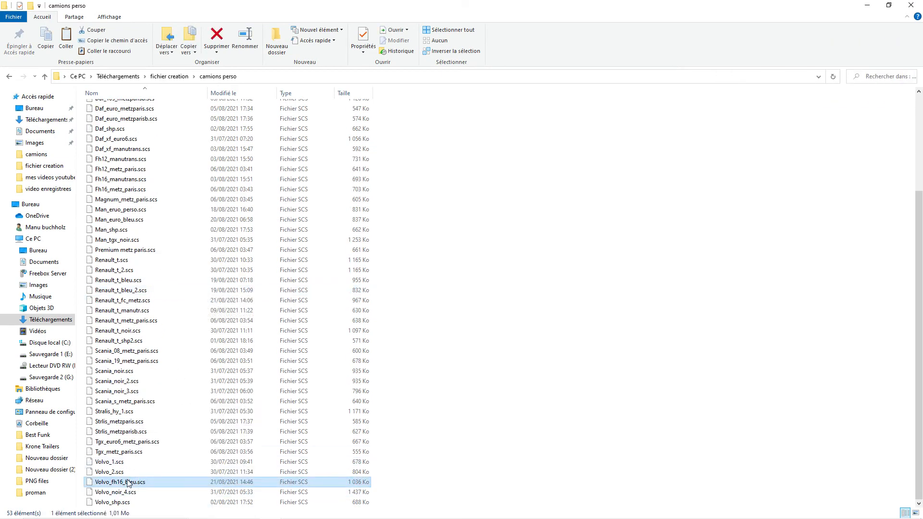
click(153, 423)
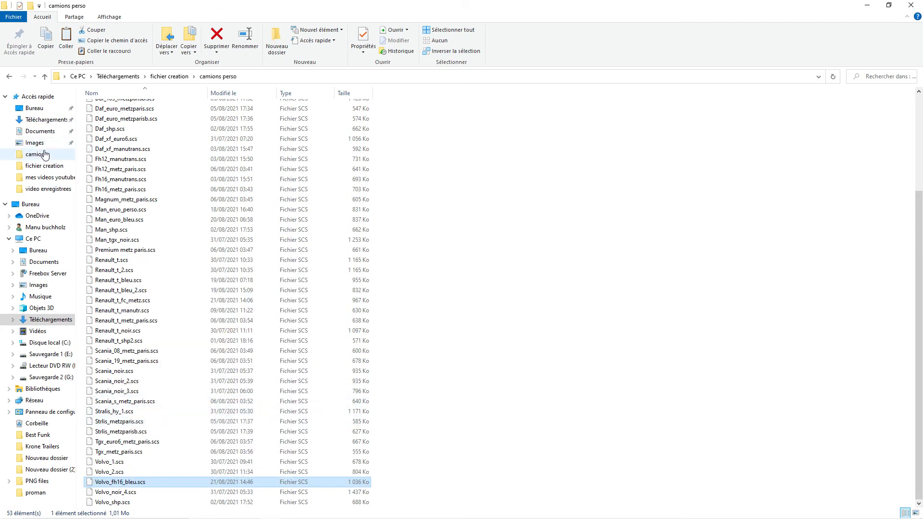
Step: Paste the copied mod file into the mod folder of Documents\Euro Truck Simulator 2, check the folder and close File Explorer
click(51, 137)
double_click(136, 154)
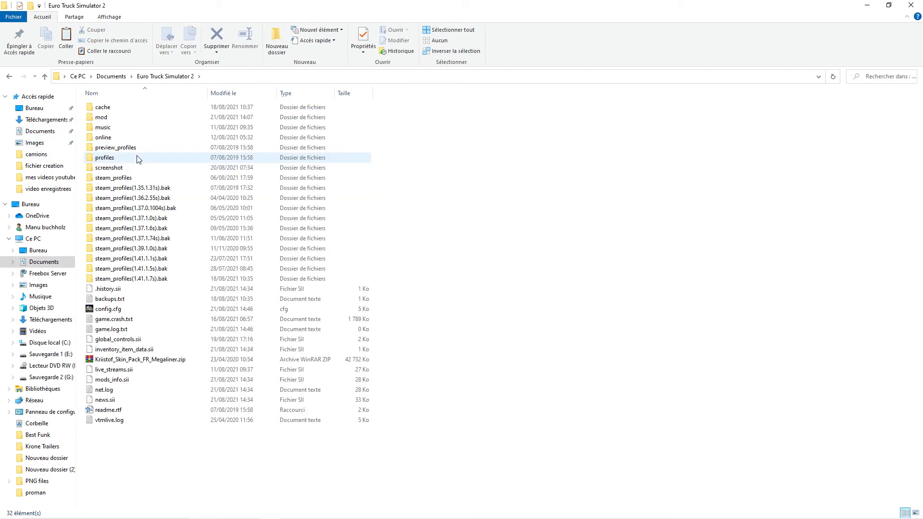
right_click(114, 120)
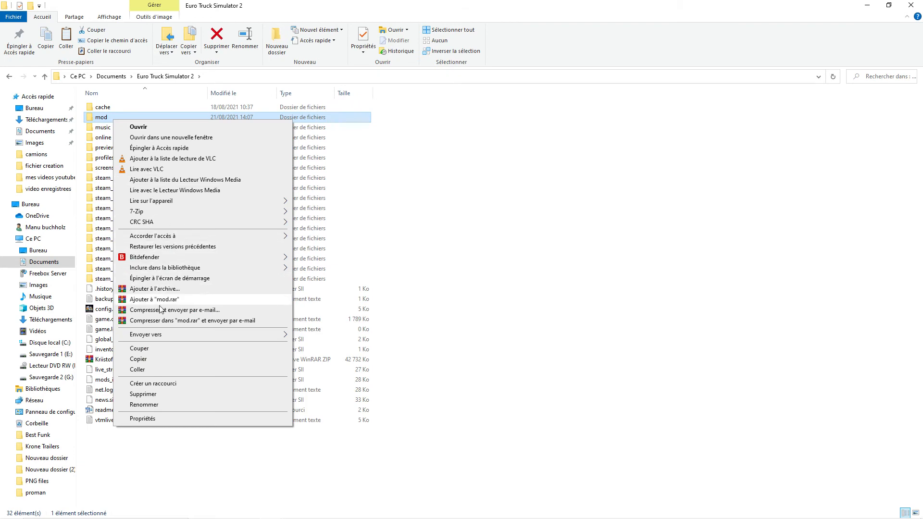
click(159, 370)
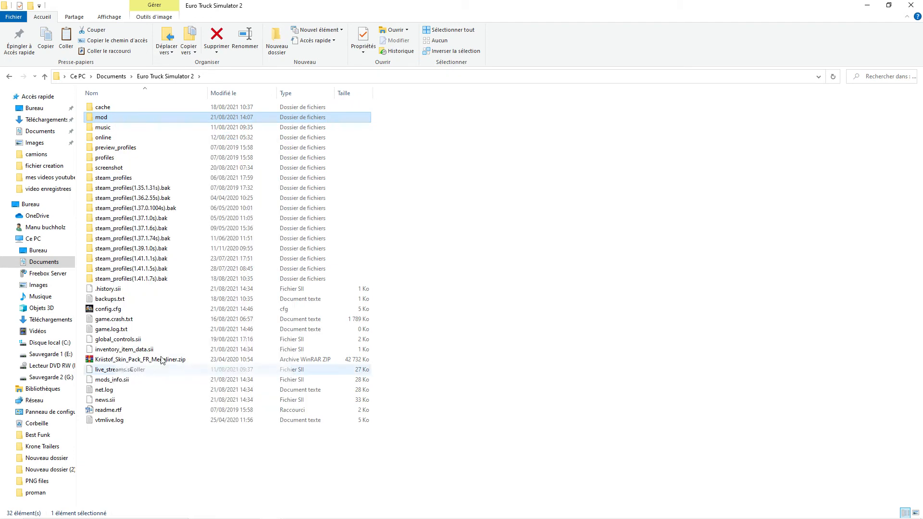
double_click(110, 117)
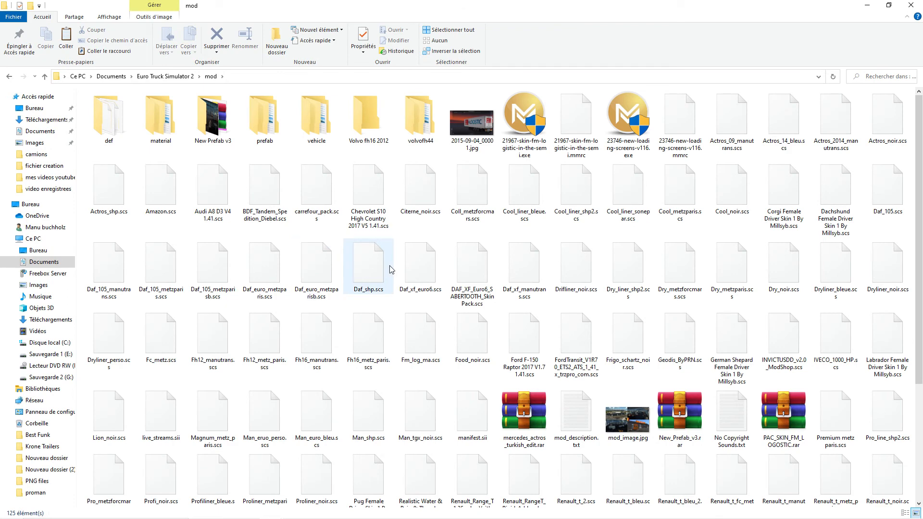
scroll(390, 269, down, 3)
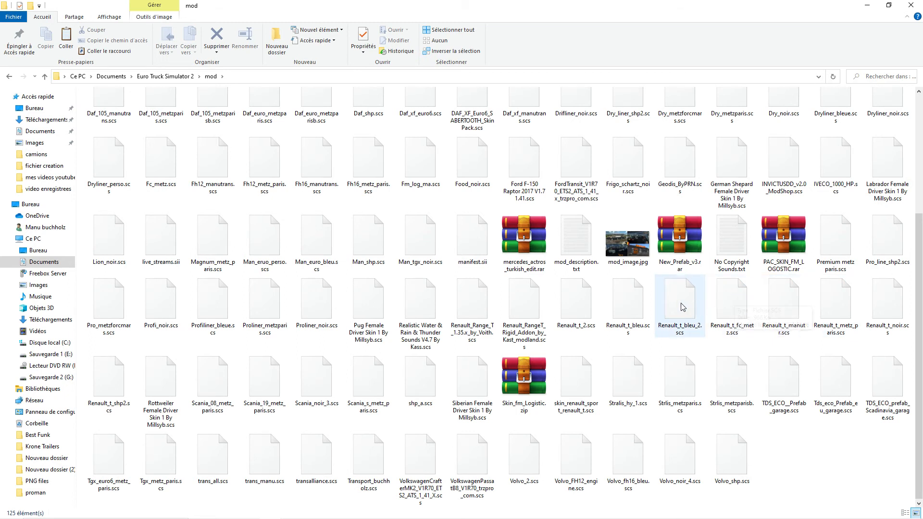
click(735, 307)
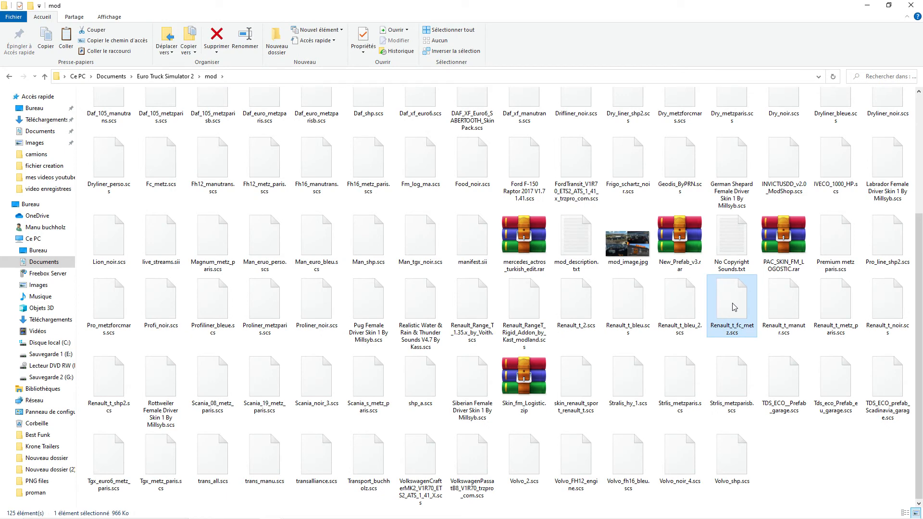
click(911, 5)
Step: Dismiss the startup notice, activate the fh16bleu mod in the mod manager and confirm the changes
click(461, 323)
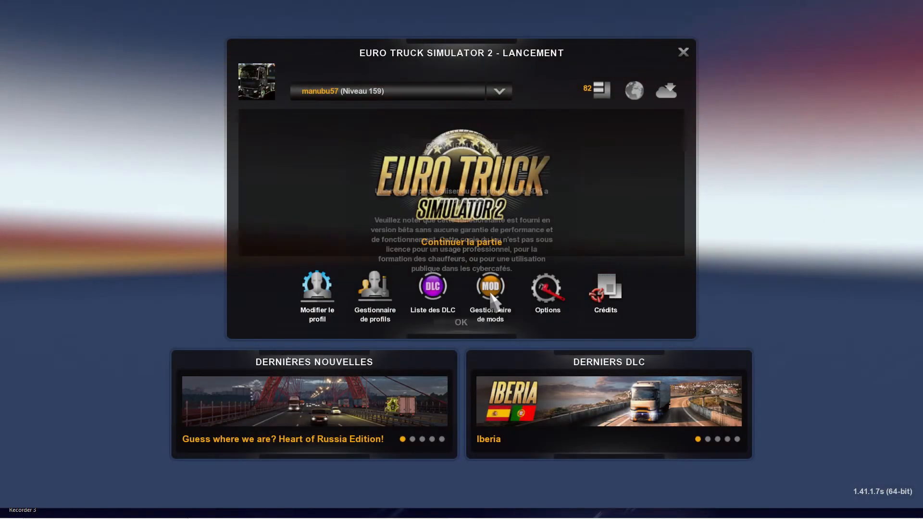
click(491, 289)
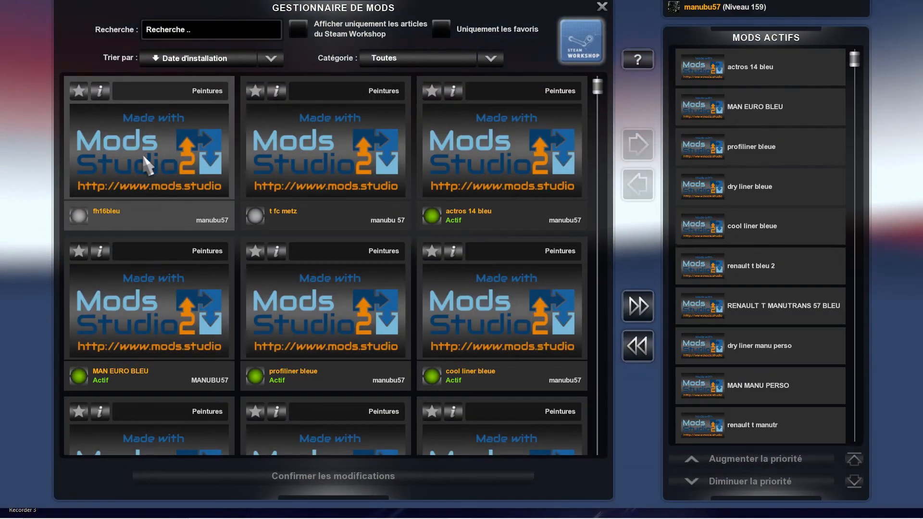
double_click(126, 155)
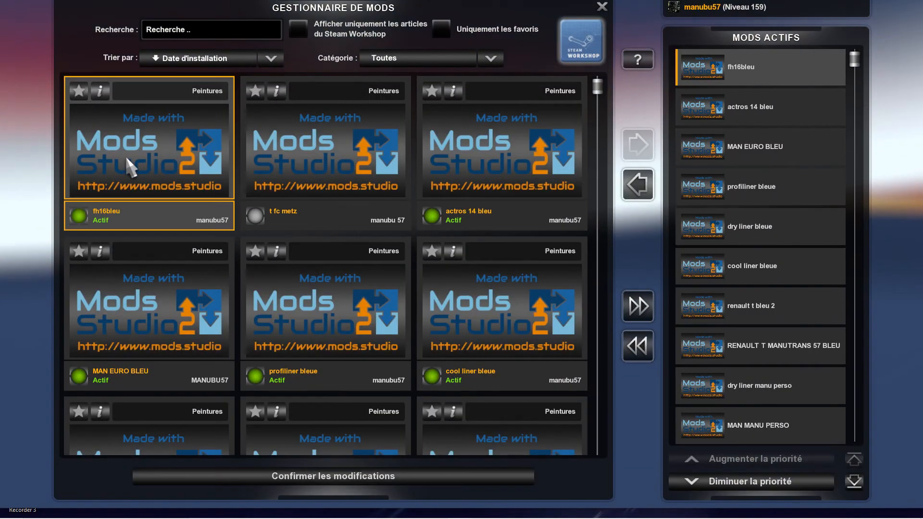
click(319, 478)
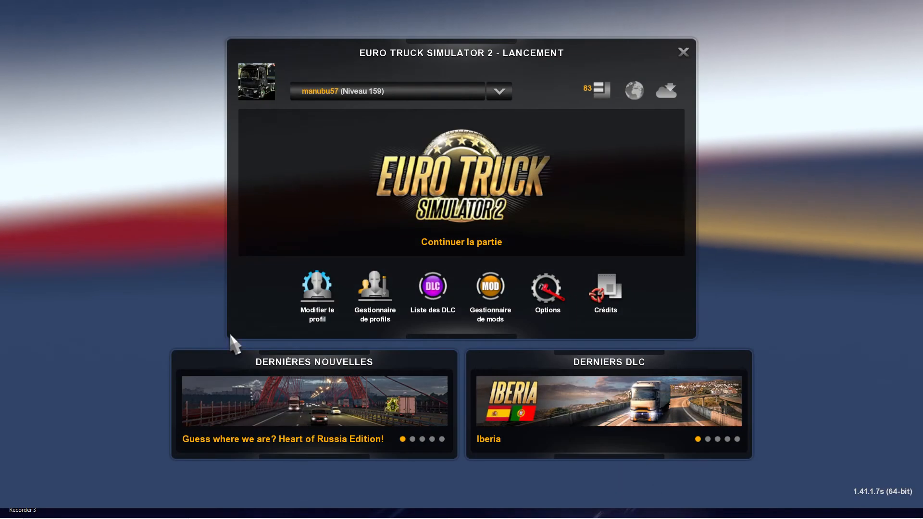
Step: Continue the game from the automatic save dated 21/08/2021 14:31:29, accepting the missing dependencies
click(455, 220)
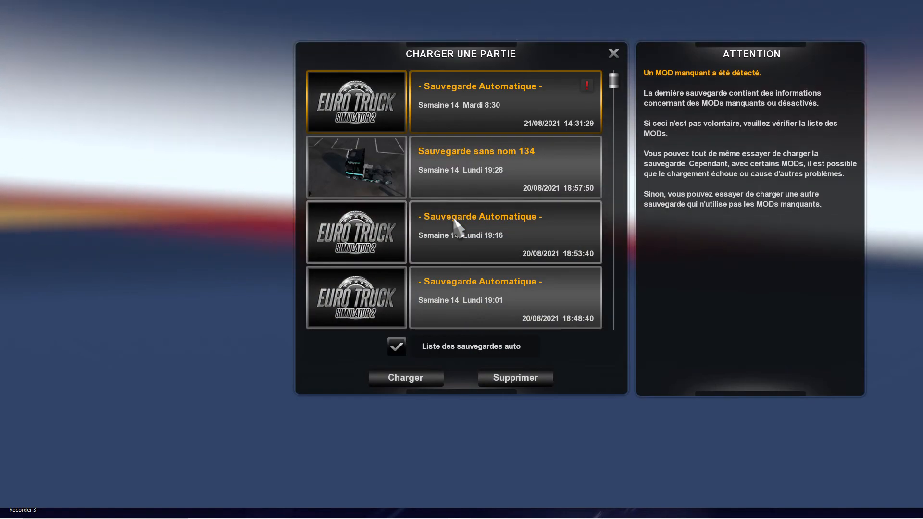
double_click(391, 114)
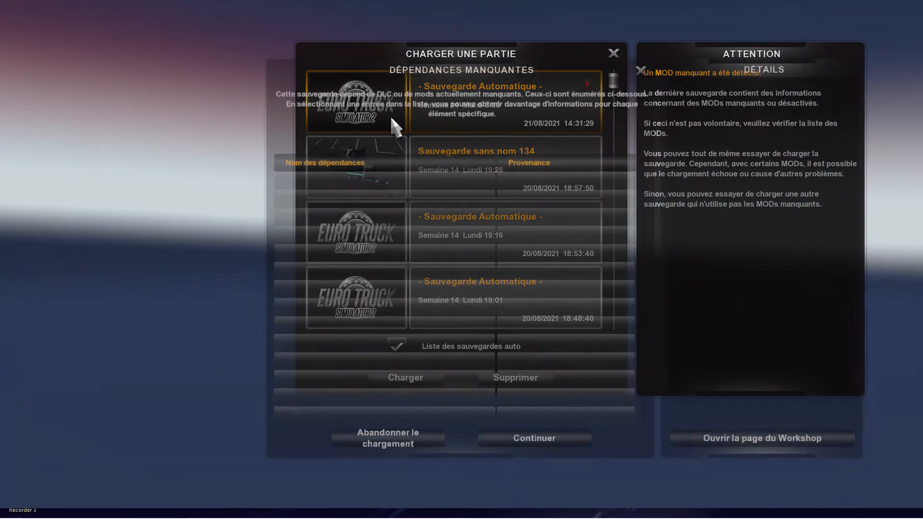
click(532, 442)
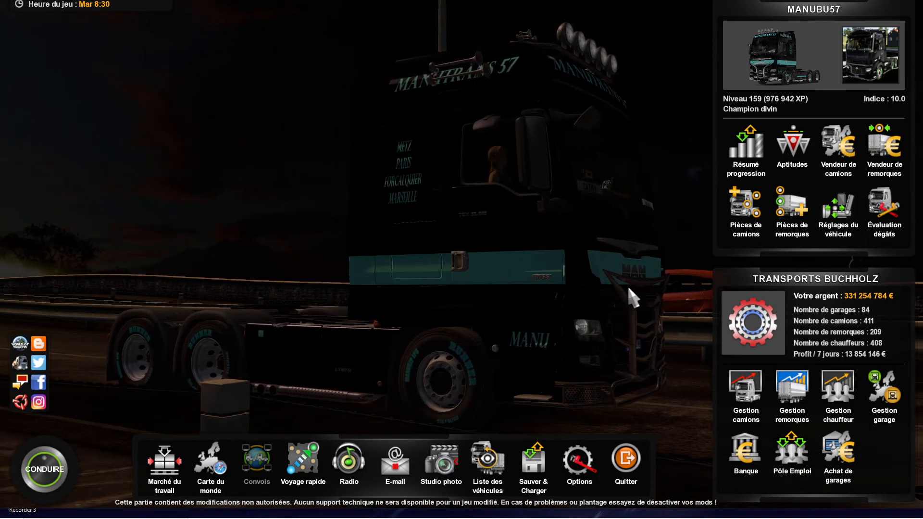
Step: Filter the truck dealers to Volvo and visit the Limoges dealership in France
click(839, 146)
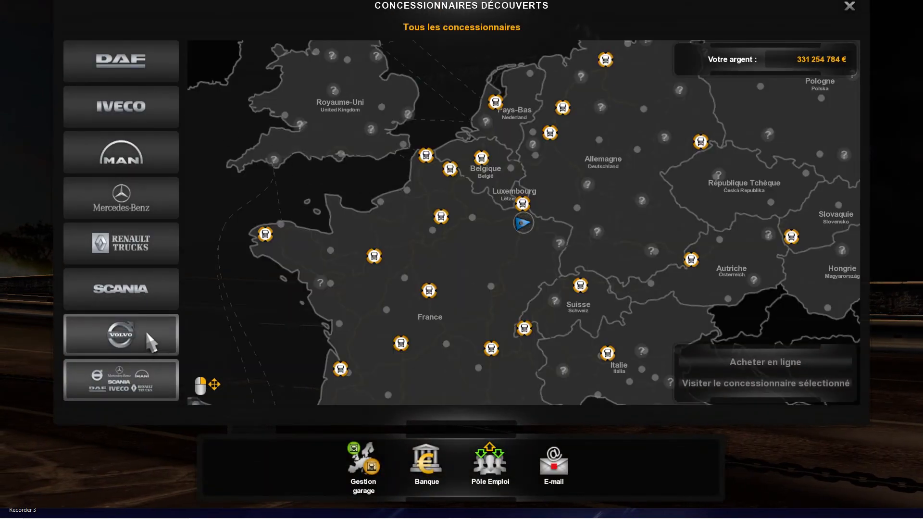
click(146, 330)
click(402, 344)
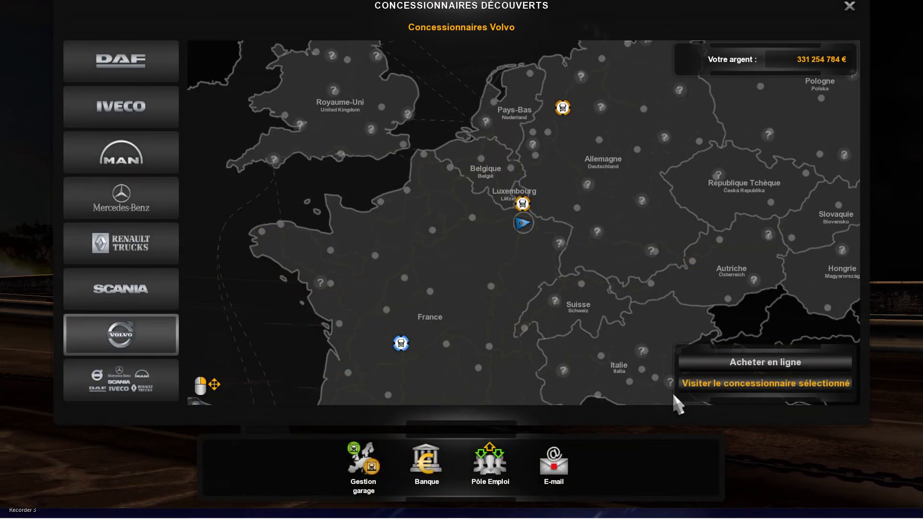
click(701, 391)
click(427, 327)
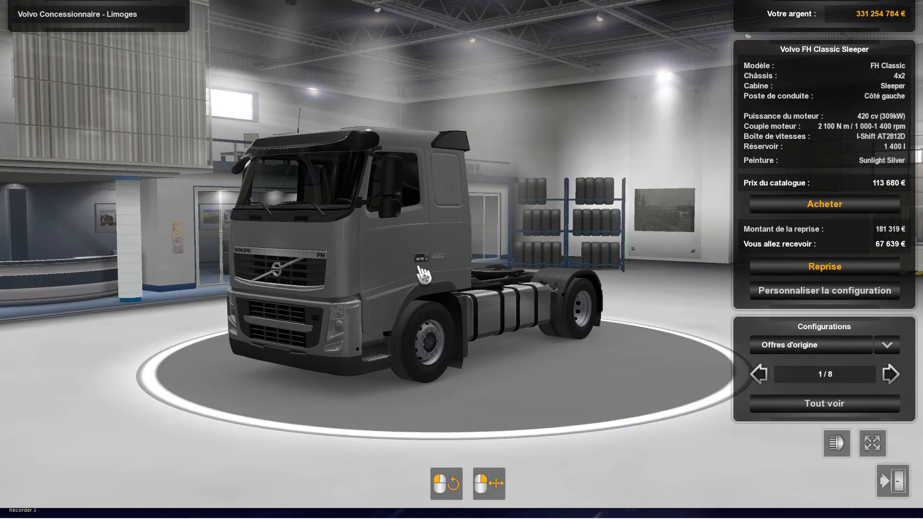
Step: Go back to stock configuration 6 of 8, the 4x2 Volvo FH Globetrotter XL, and open its customisation
click(763, 375)
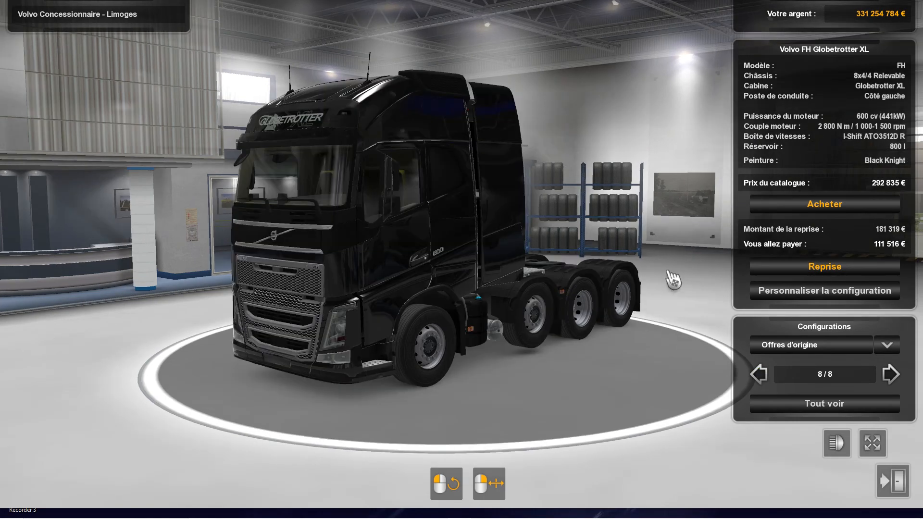
click(763, 375)
click(763, 375)
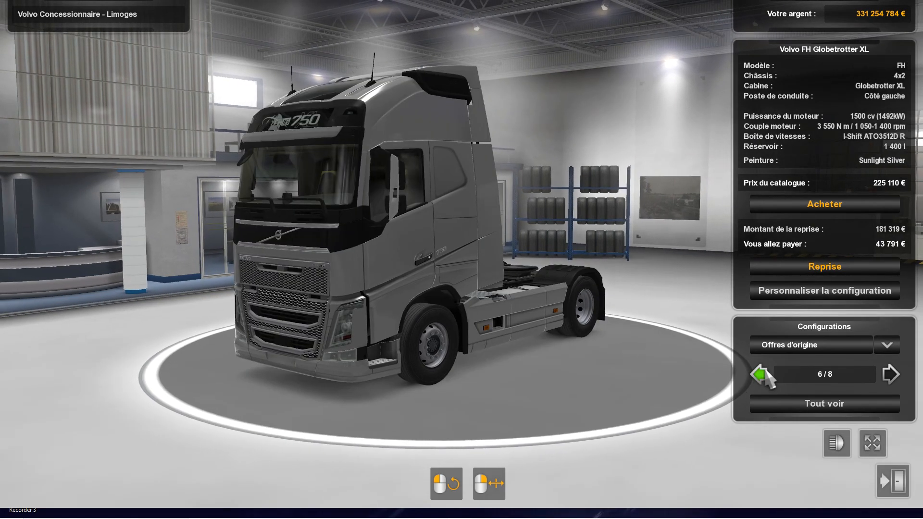
click(802, 268)
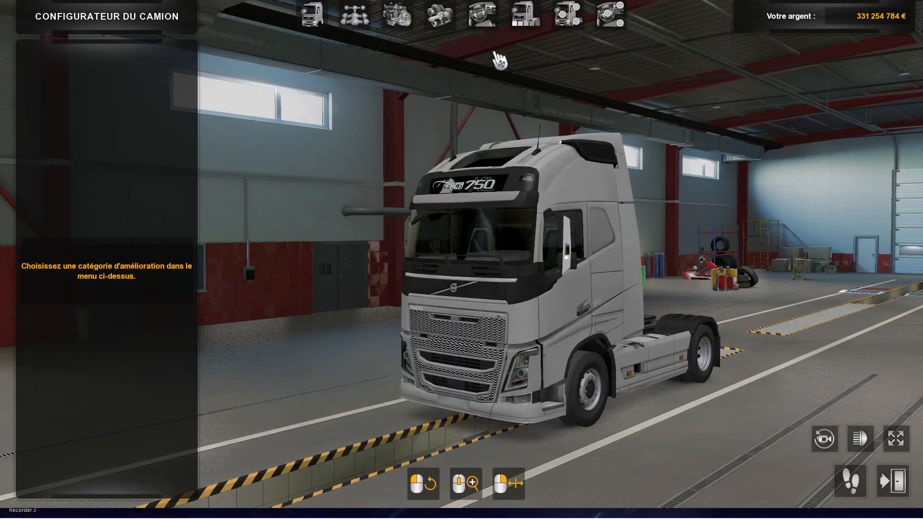
Step: Preview the fh 16 bleu paint job on the 4x2 Volvo FH
click(526, 21)
scroll(104, 221, down, 10)
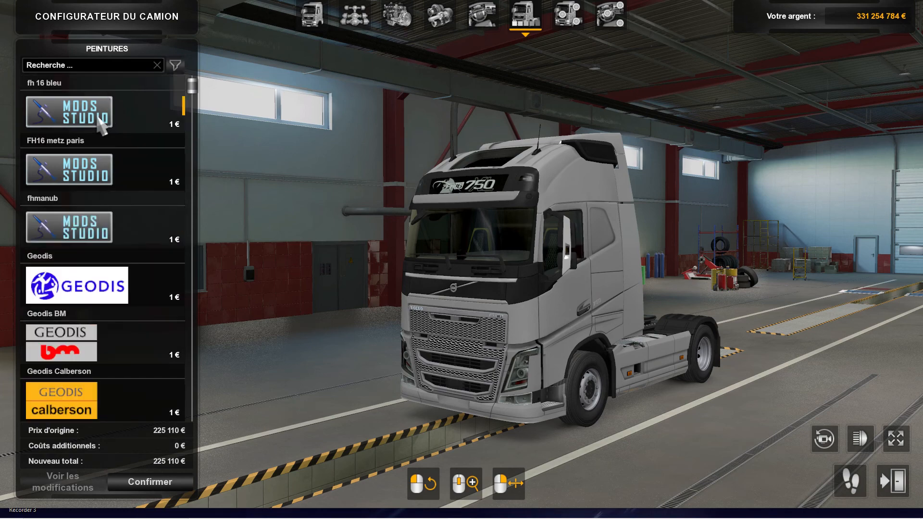
click(102, 126)
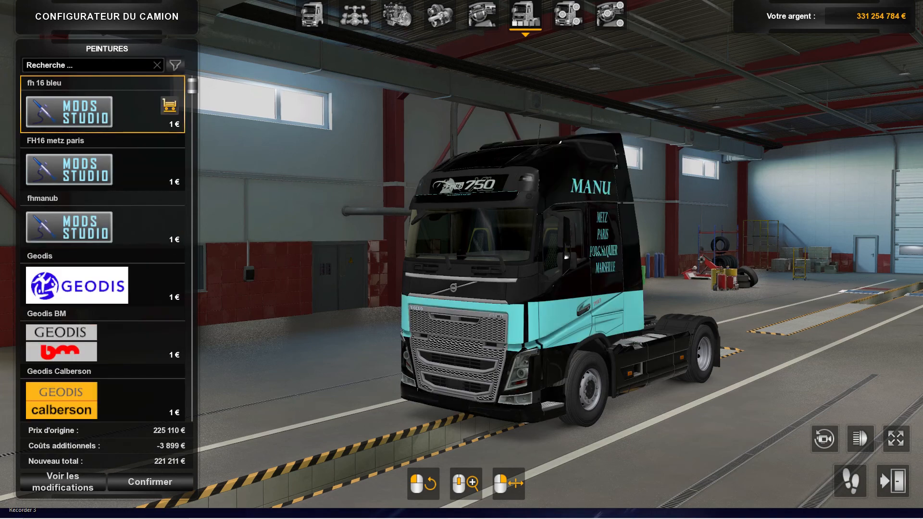
Step: Examine the skin on the 4x2 truck's front, sides and rear, and leave the configurator discarding the changes
drag(529, 260, 640, 294)
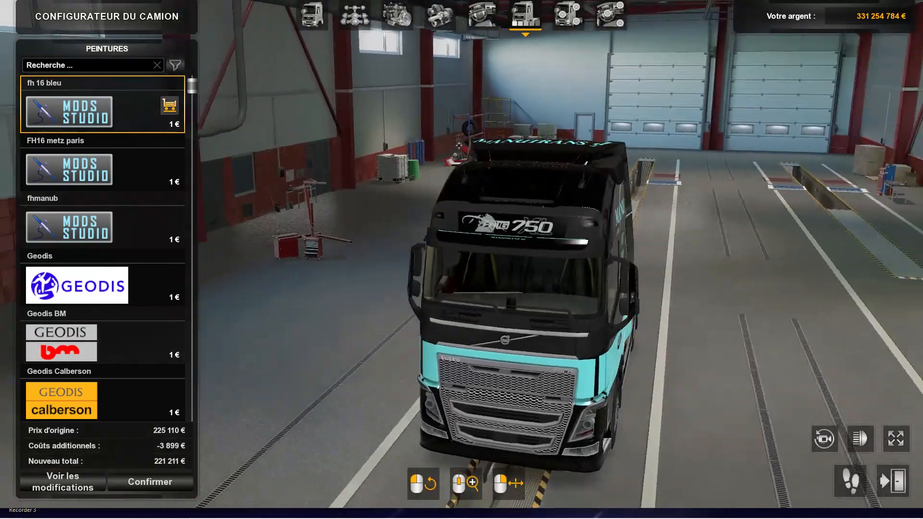
drag(289, 253, 123, 221)
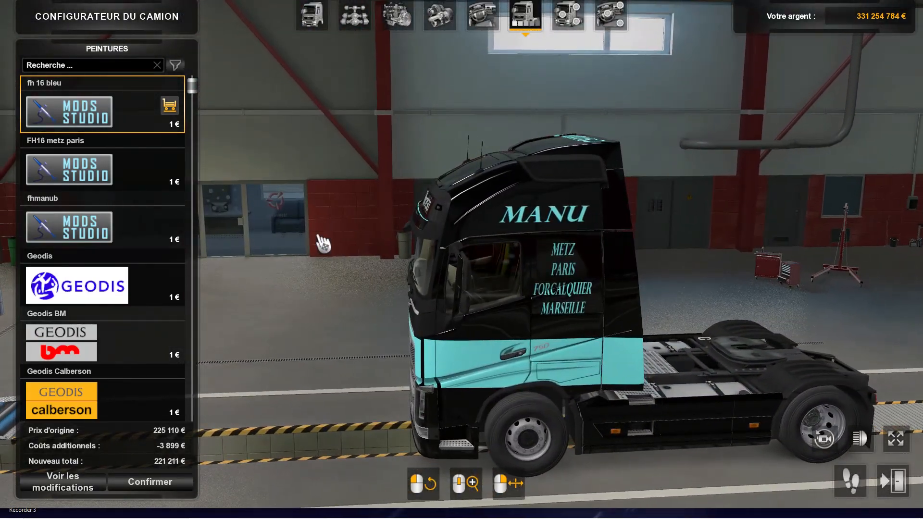
drag(323, 244, 130, 258)
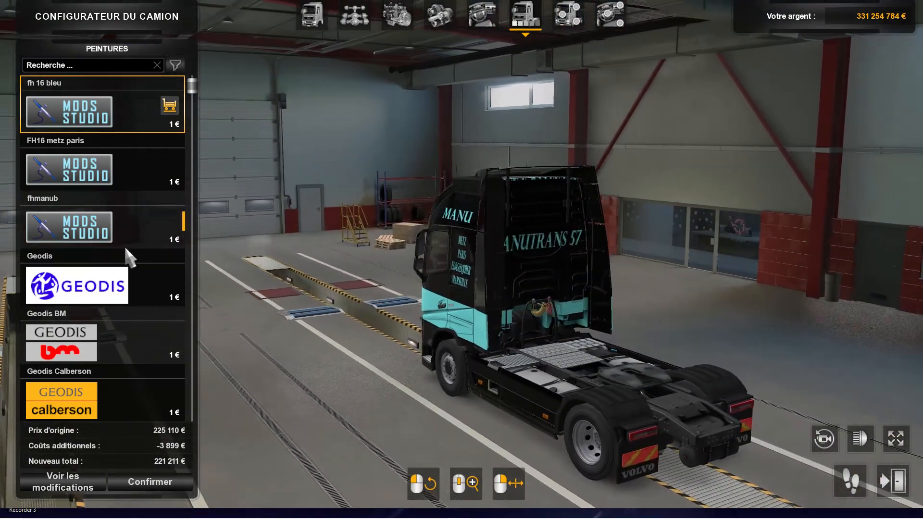
drag(716, 245, 291, 240)
drag(684, 295, 384, 294)
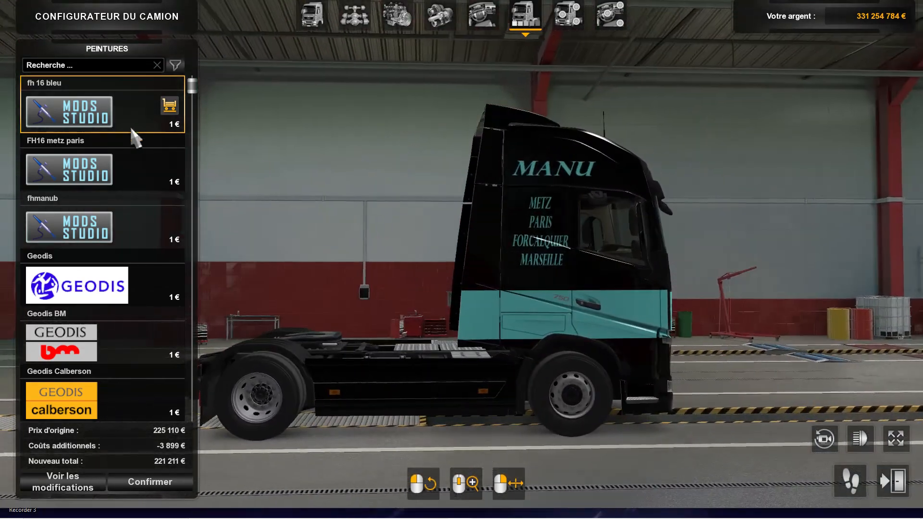
drag(649, 294, 312, 294)
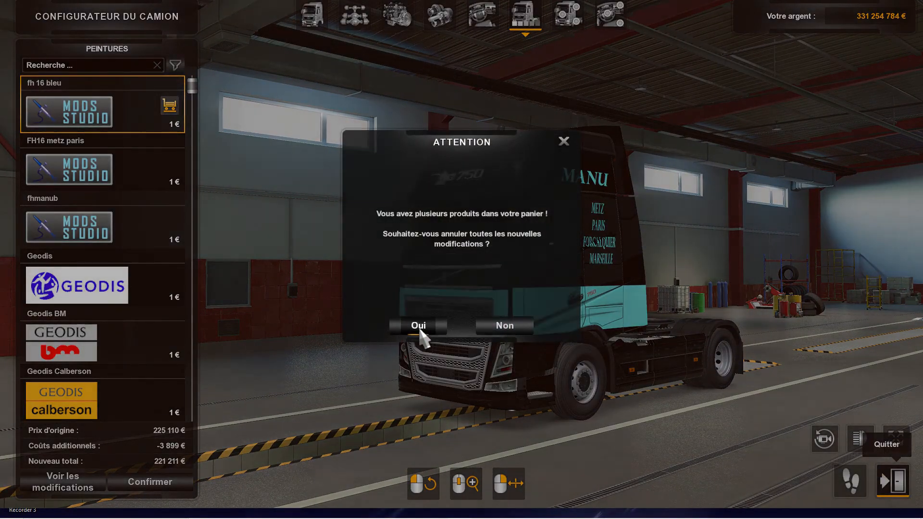
click(419, 326)
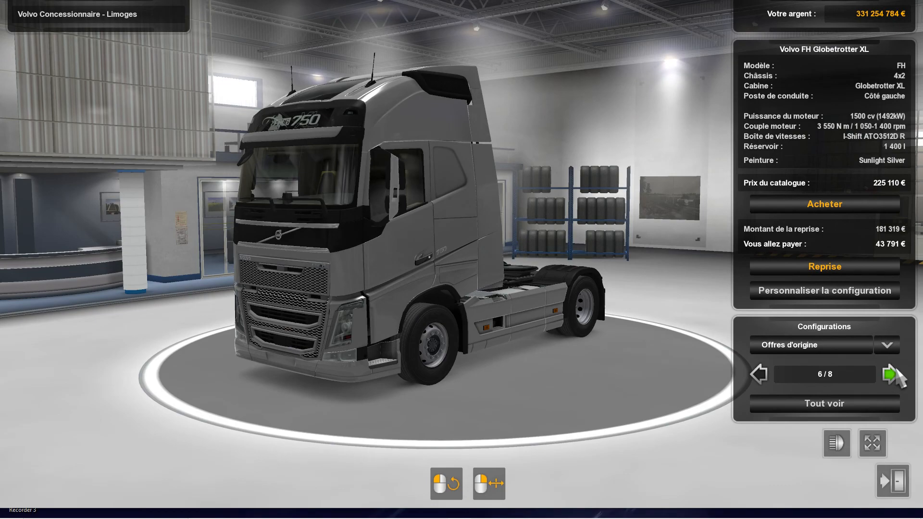
Step: Switch to stock configuration 8 of 8, the 8x4/4 Volvo FH, and preview the fh 16 bleu paint job on it
click(891, 374)
click(891, 374)
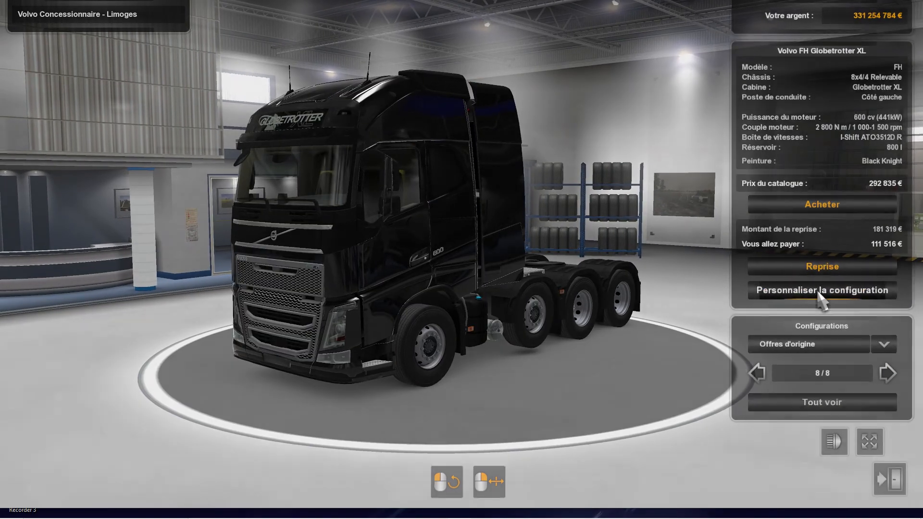
click(826, 291)
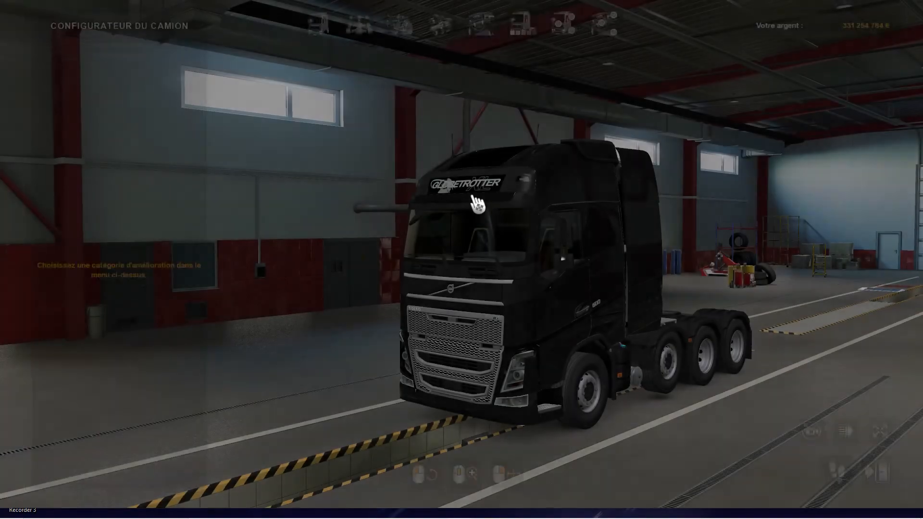
scroll(155, 180, up, 10)
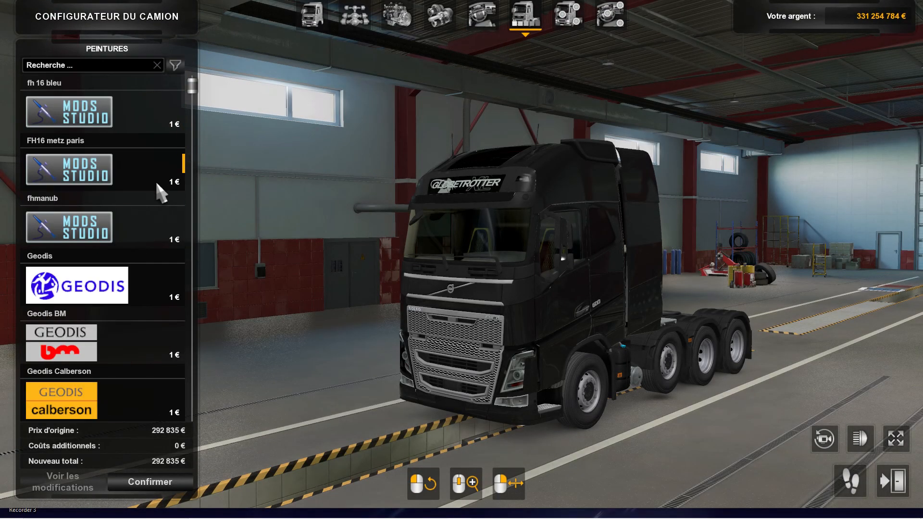
click(96, 126)
Step: Examine the skin on the 8x4/4 truck from the front and both sides, and leave the configurator discarding the changes
mouse_move(269, 187)
mouse_down()
mouse_move(529, 187)
mouse_move(691, 362)
mouse_up()
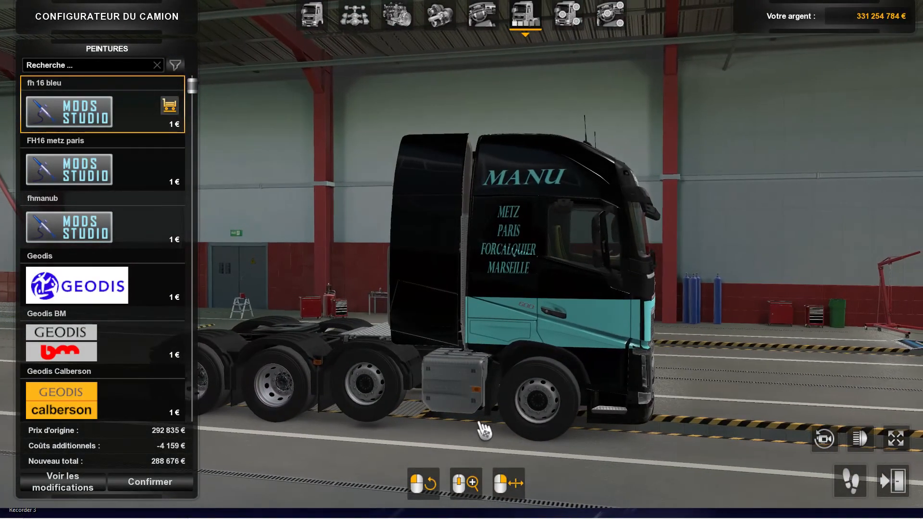
drag(483, 428, 703, 428)
drag(703, 250, 416, 250)
drag(732, 320, 446, 196)
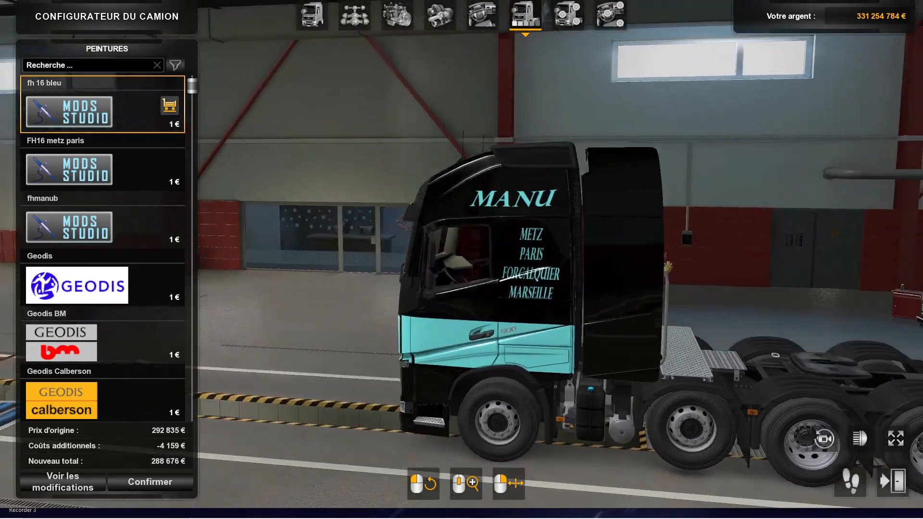
click(834, 436)
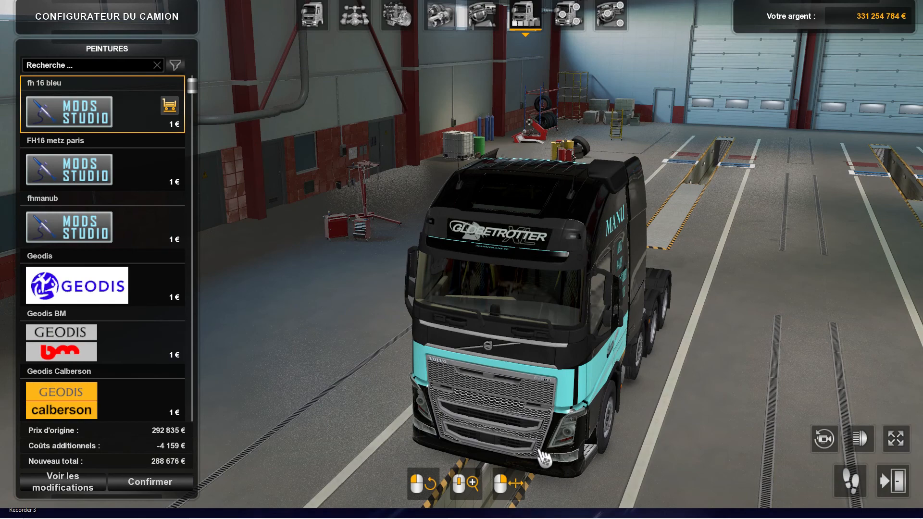
drag(713, 211, 783, 57)
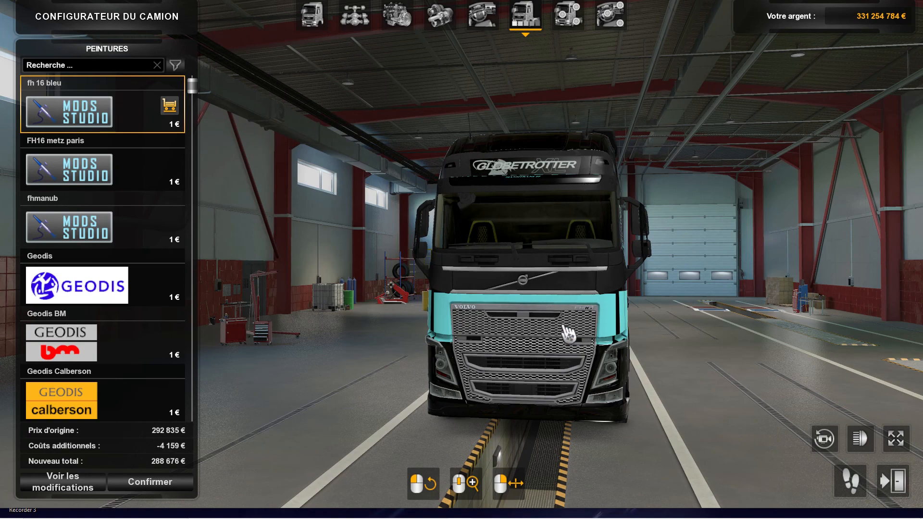
drag(735, 298, 538, 298)
drag(221, 313, 785, 266)
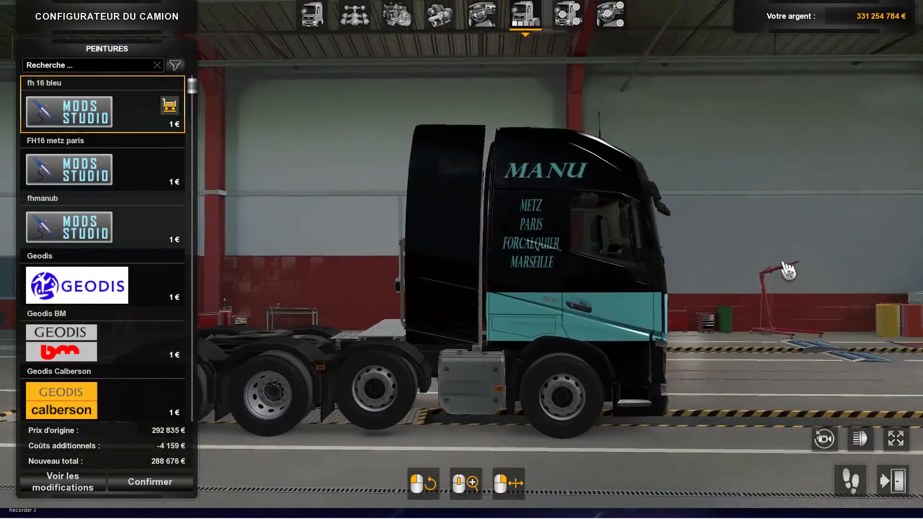
click(895, 483)
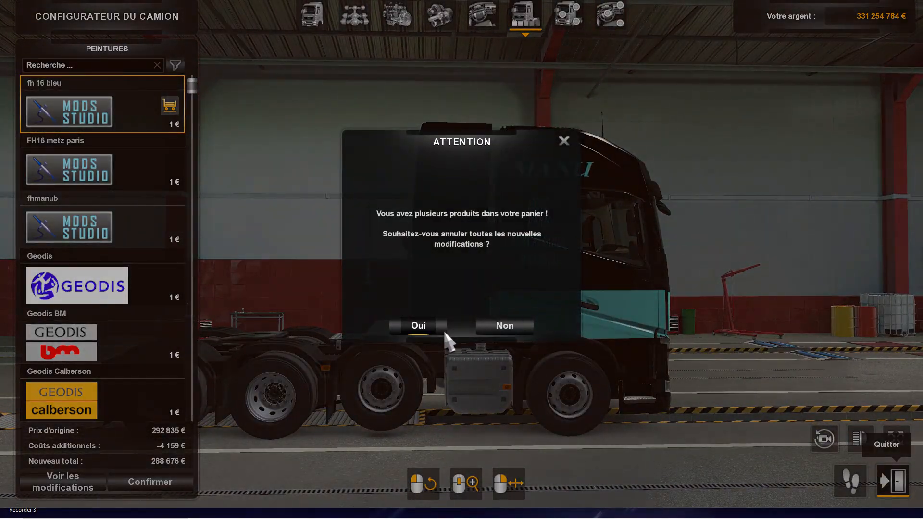
click(420, 325)
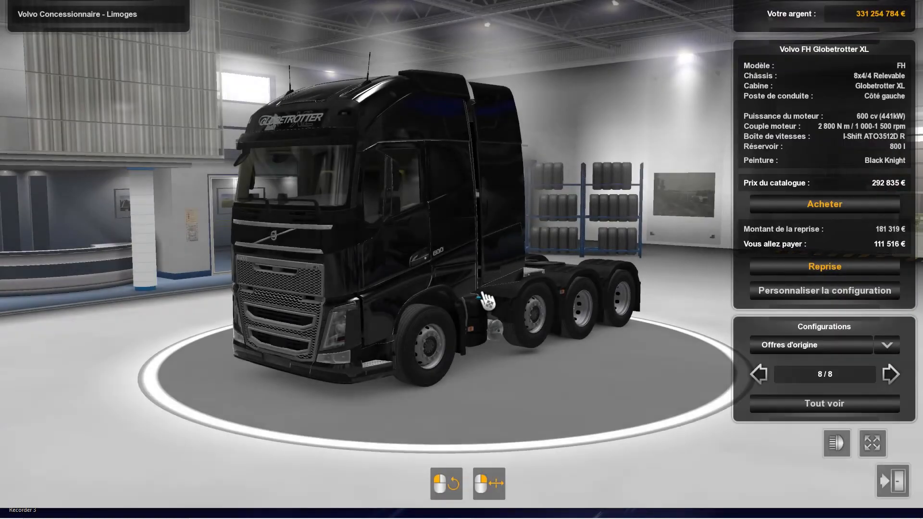
Step: Leave the Volvo dealership, close the dealer map and quit the game
click(895, 483)
click(443, 321)
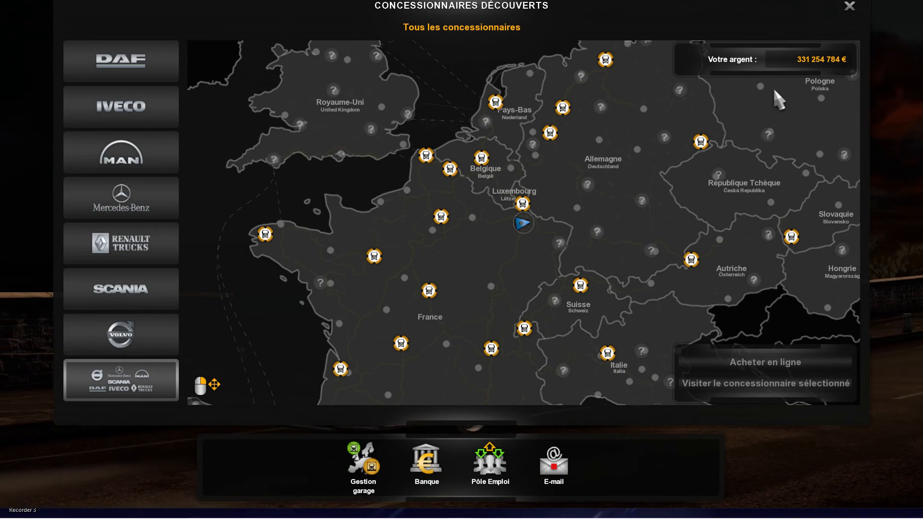
click(850, 12)
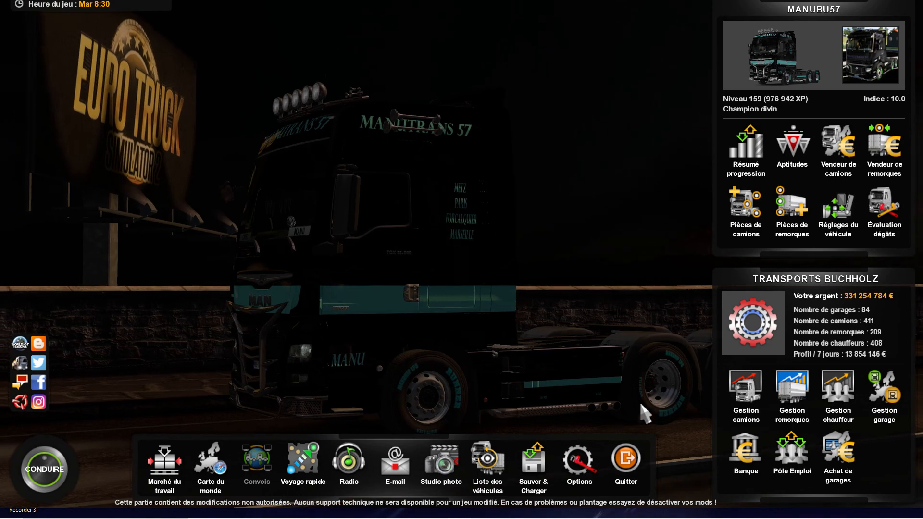
click(633, 462)
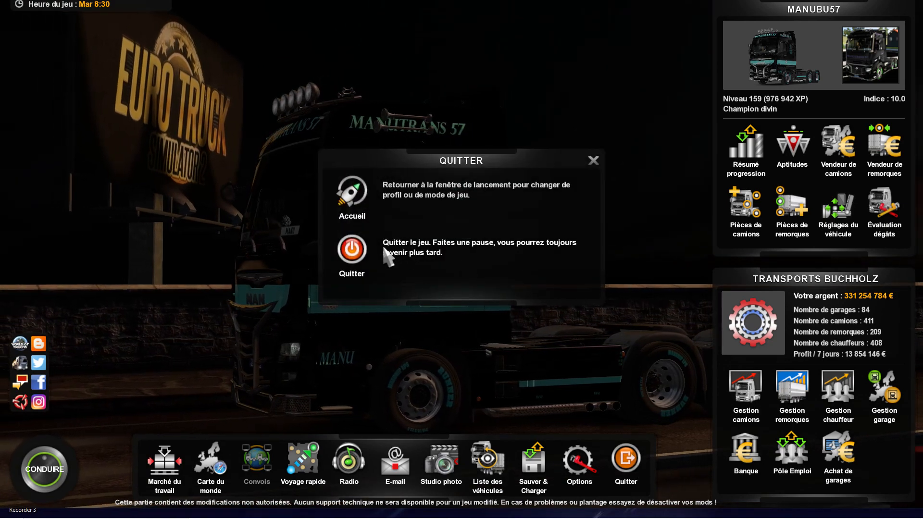
click(384, 247)
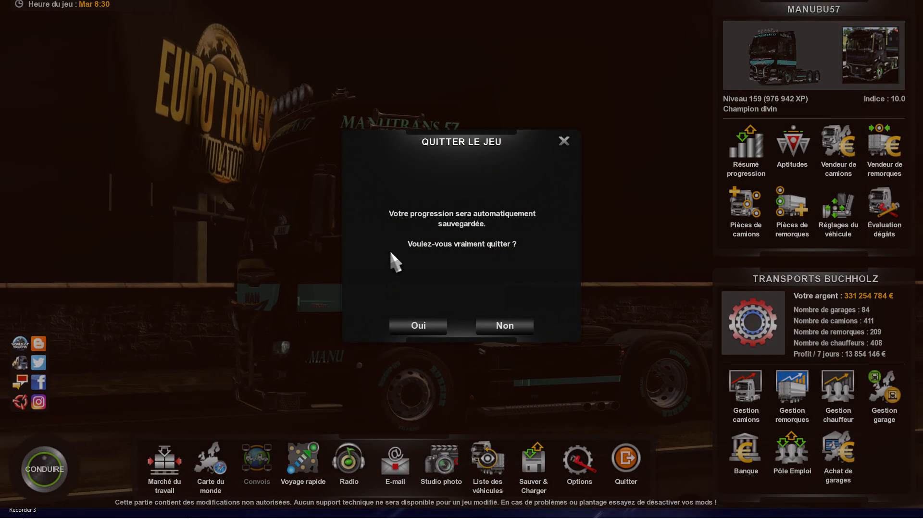